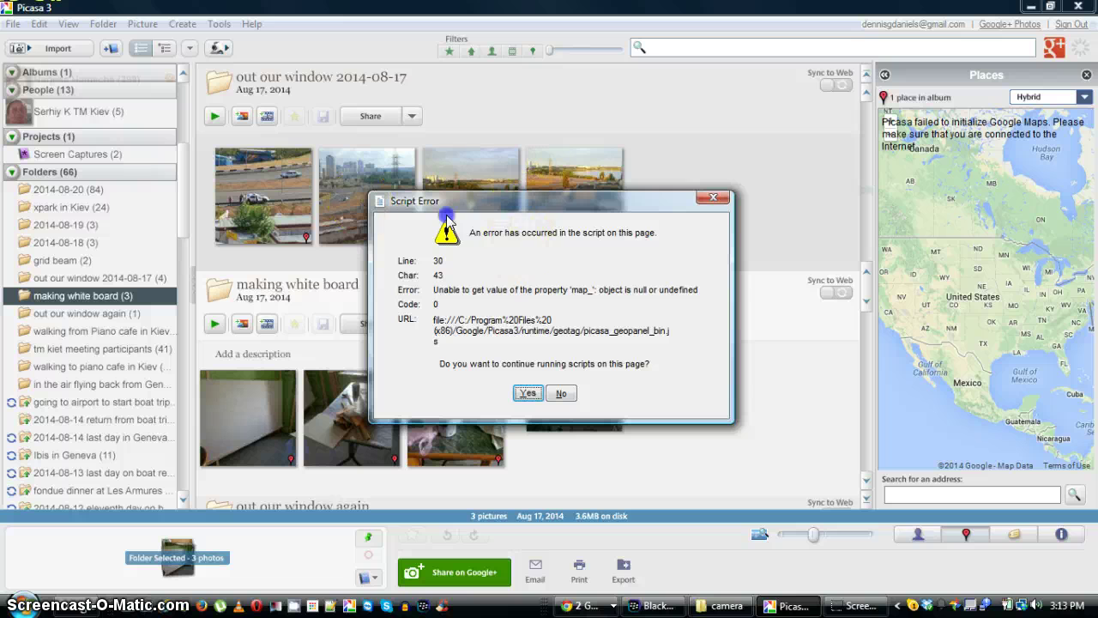
- Try repeatedly to dismiss the looping script error message, dragging it aside between attempts
left_click_drag(541, 217, 290, 250)
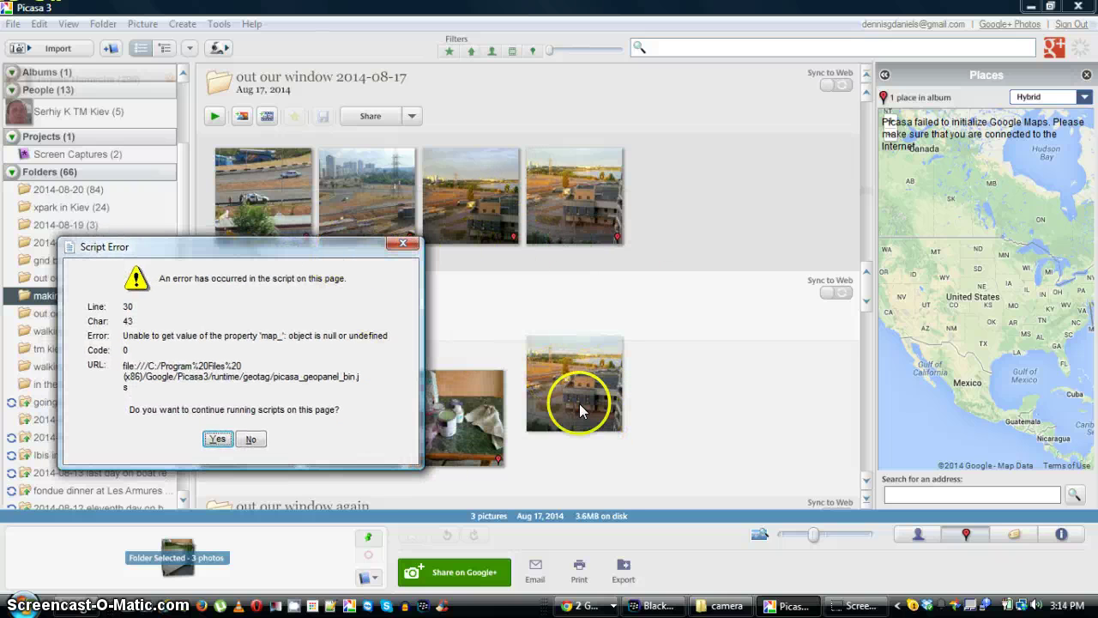
left_click_drag(318, 247, 457, 276)
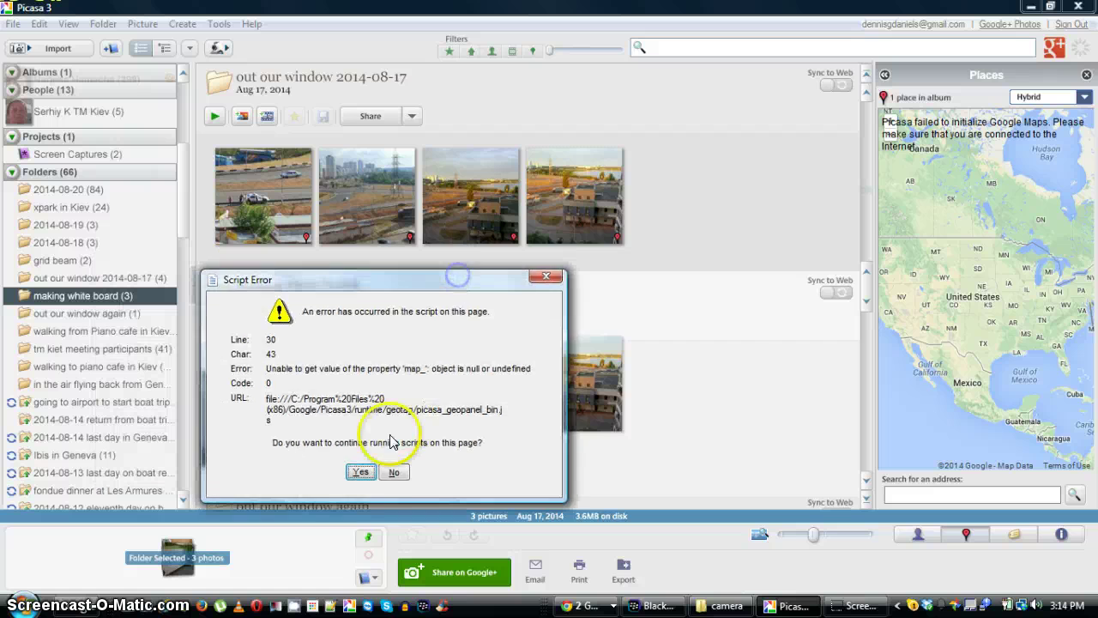
left_click(361, 472)
left_click(528, 394)
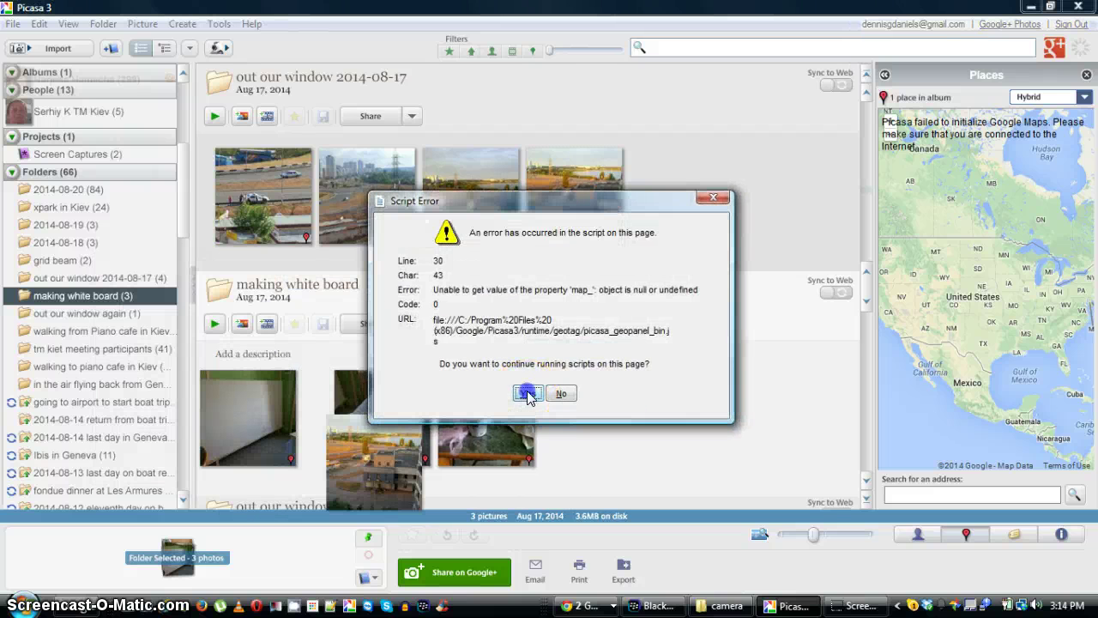
left_click(529, 395)
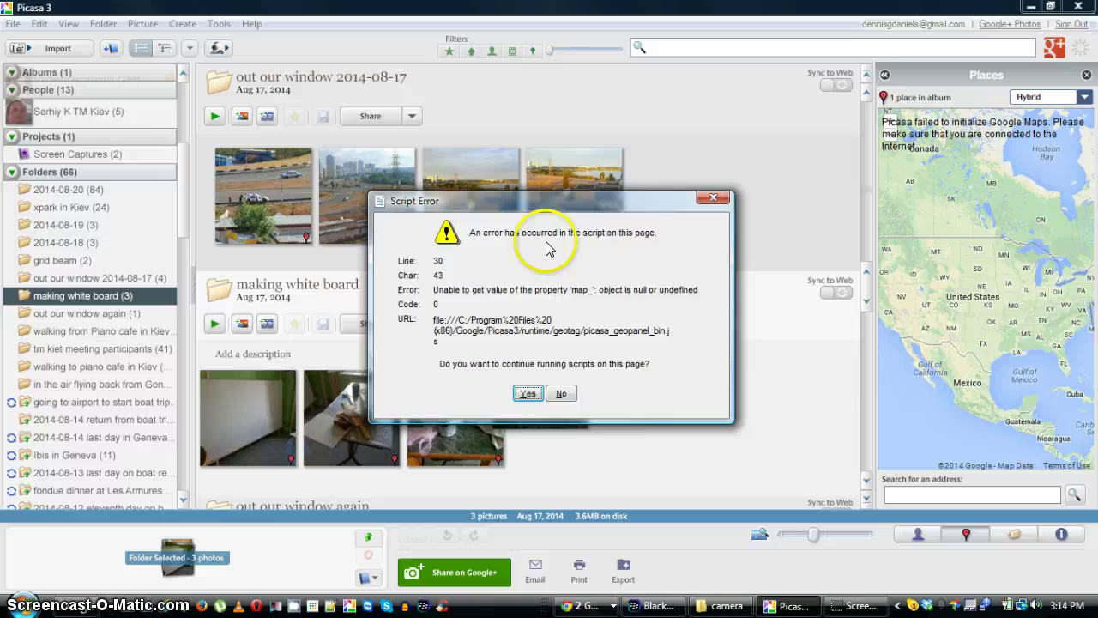
left_click_drag(541, 200, 514, 156)
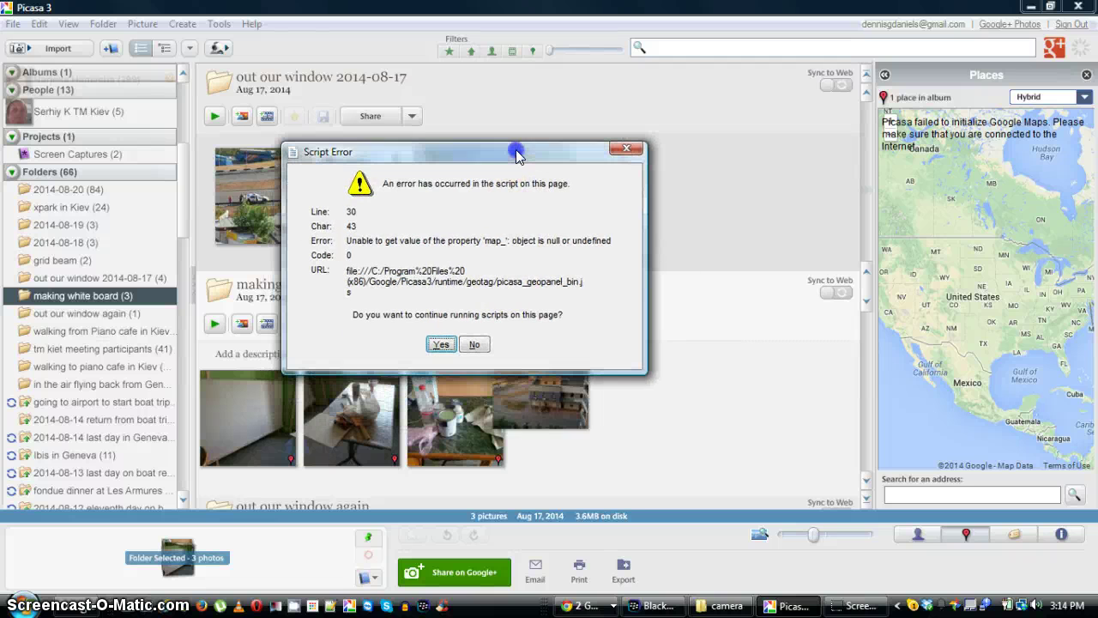
left_click(441, 343)
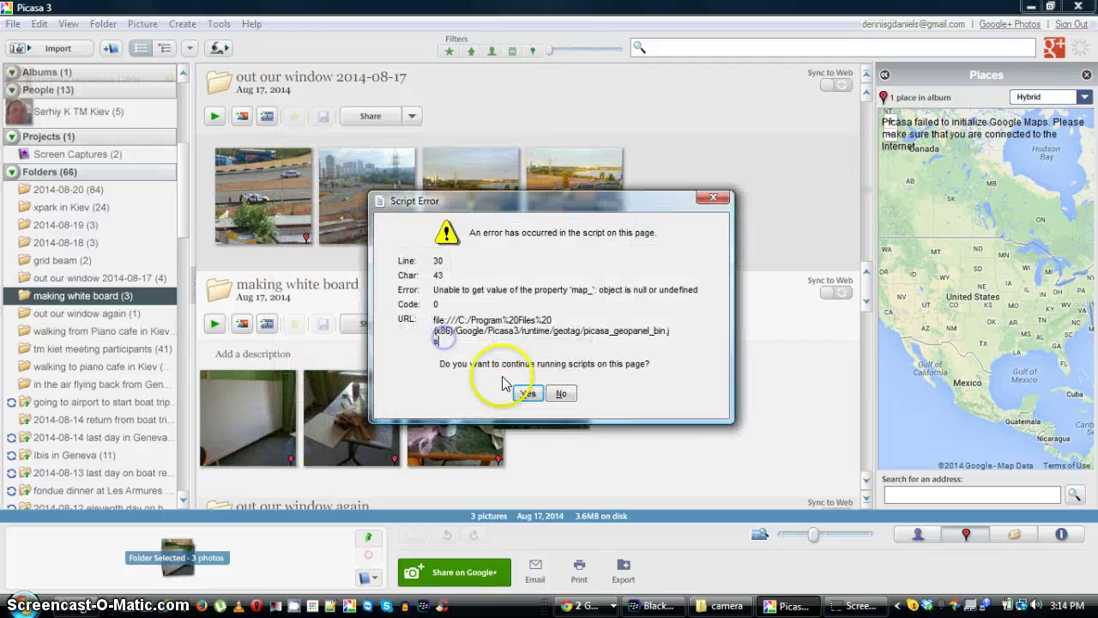
left_click(529, 393)
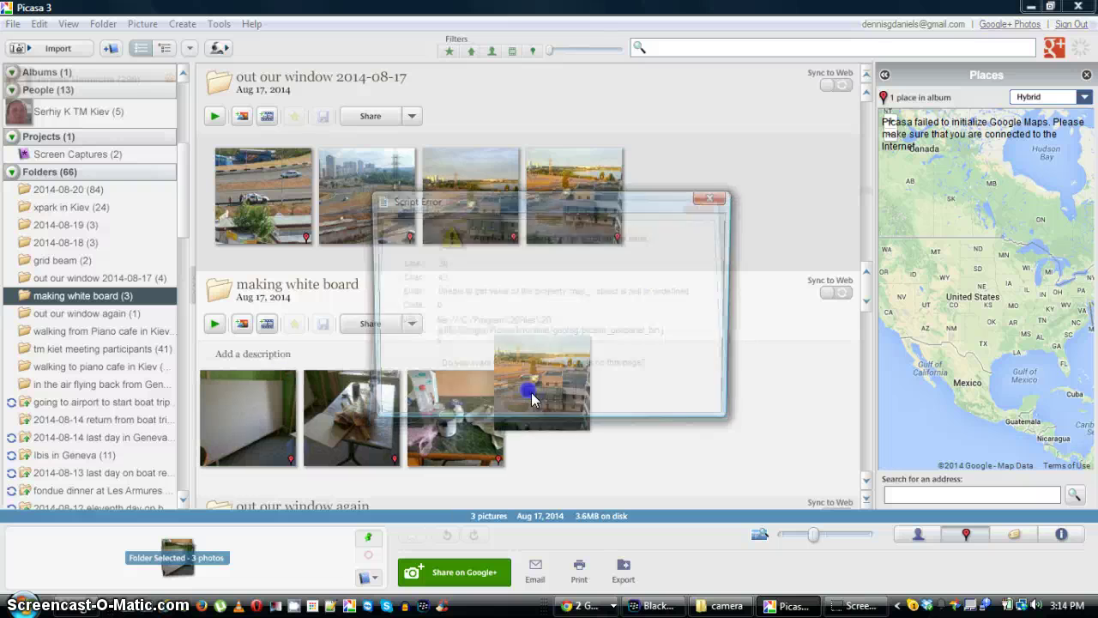
left_click(529, 394)
left_click(530, 394)
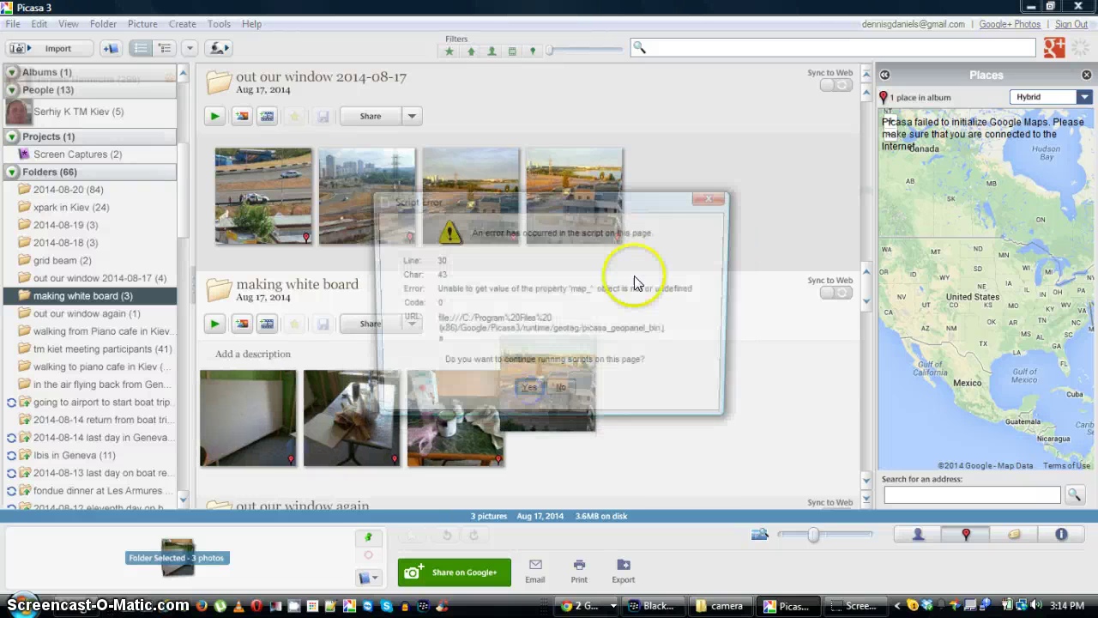
left_click(719, 200)
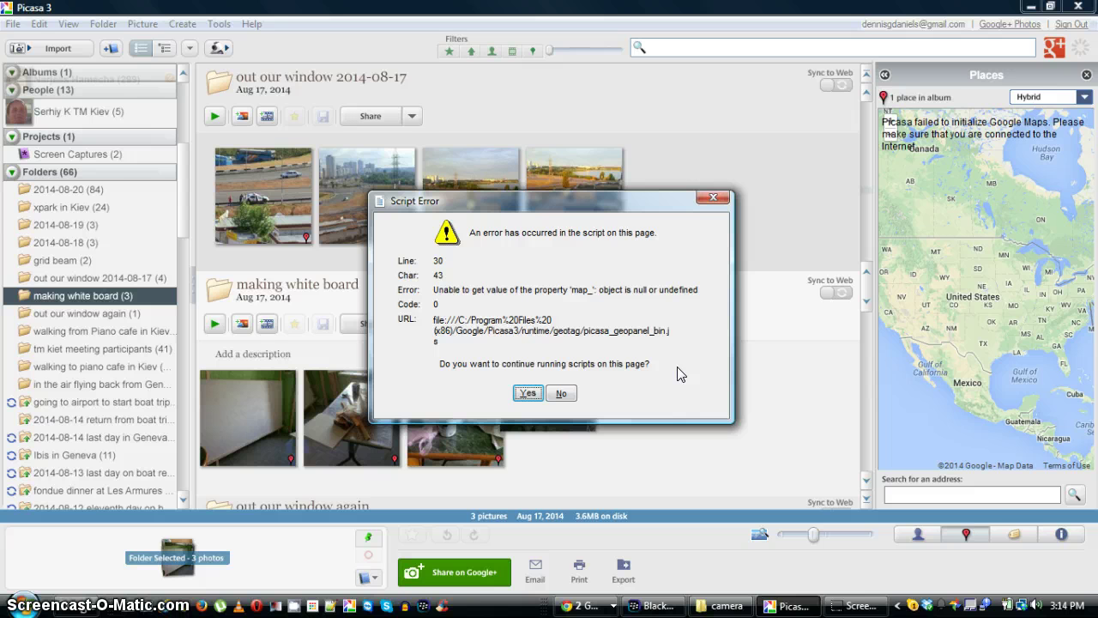
- Force-end the unresponsive Picasa 3 with End Task and End Now, then close Task Manager
key("ctrl+shift+Escape")
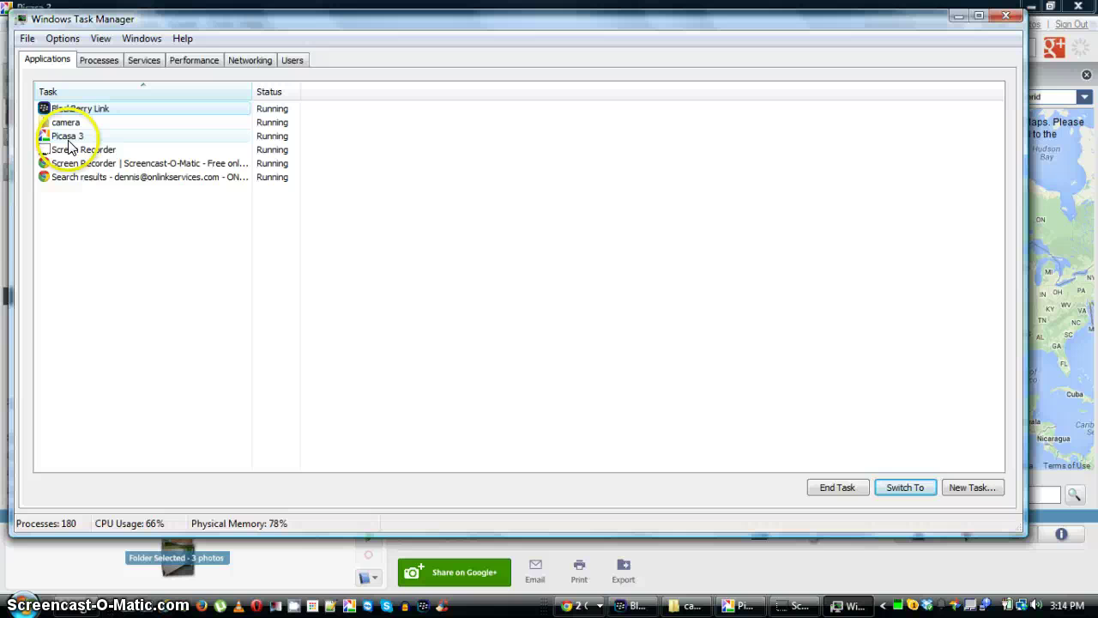
left_click(69, 137)
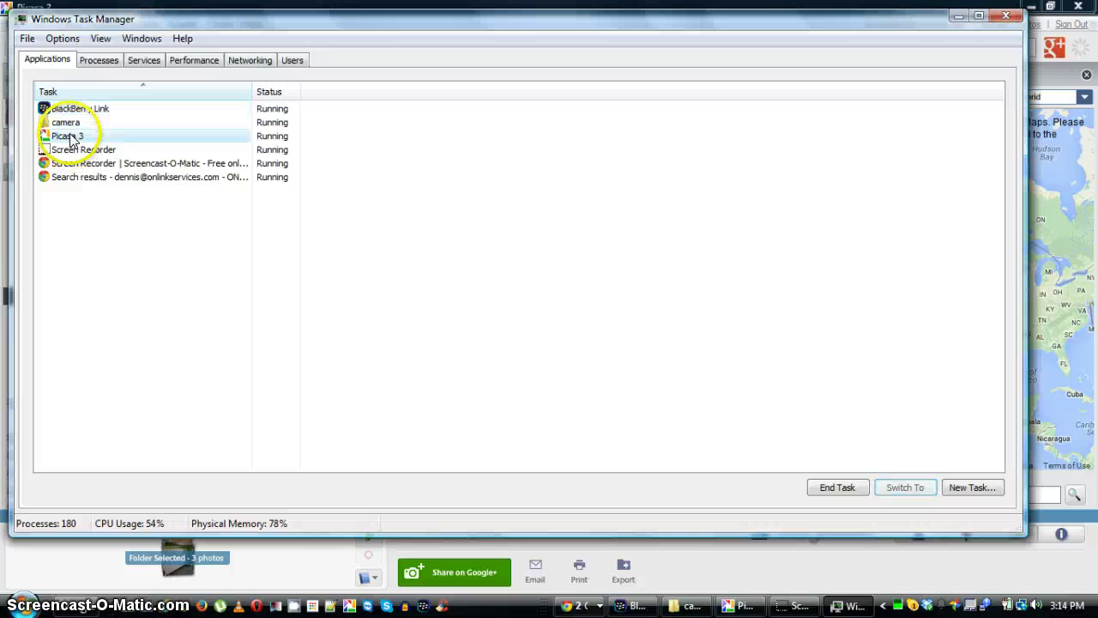
left_click(833, 487)
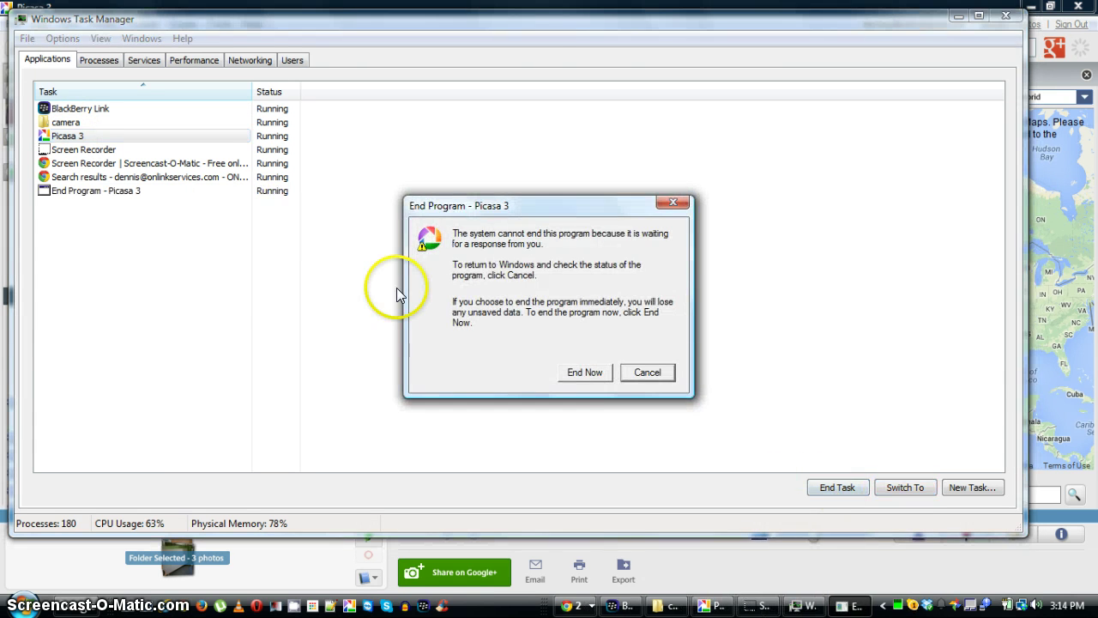
left_click(586, 372)
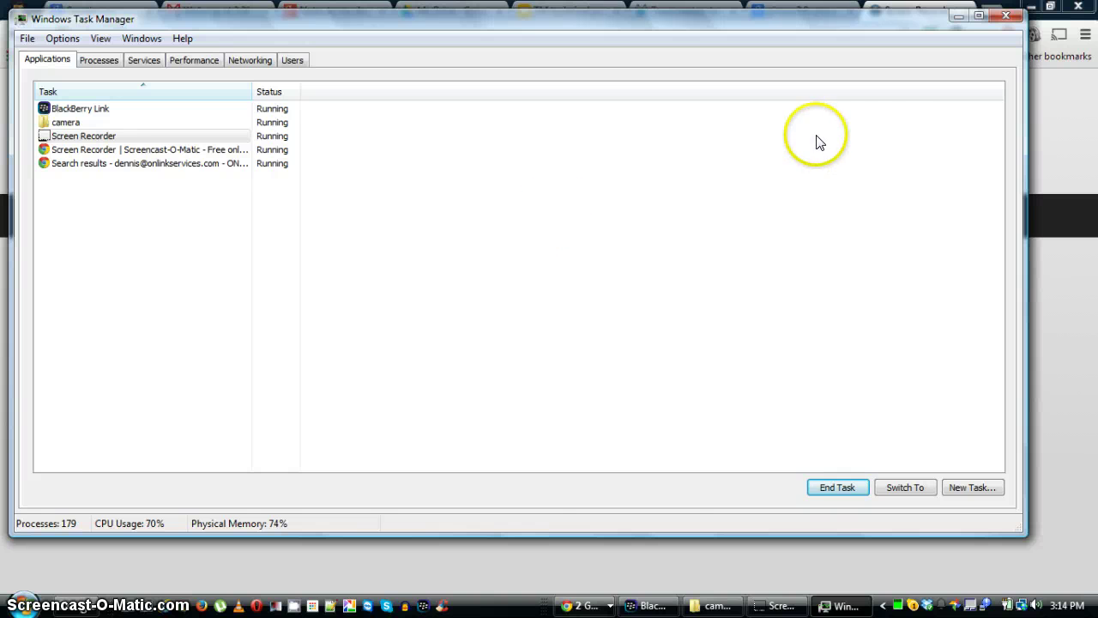
left_click(1005, 15)
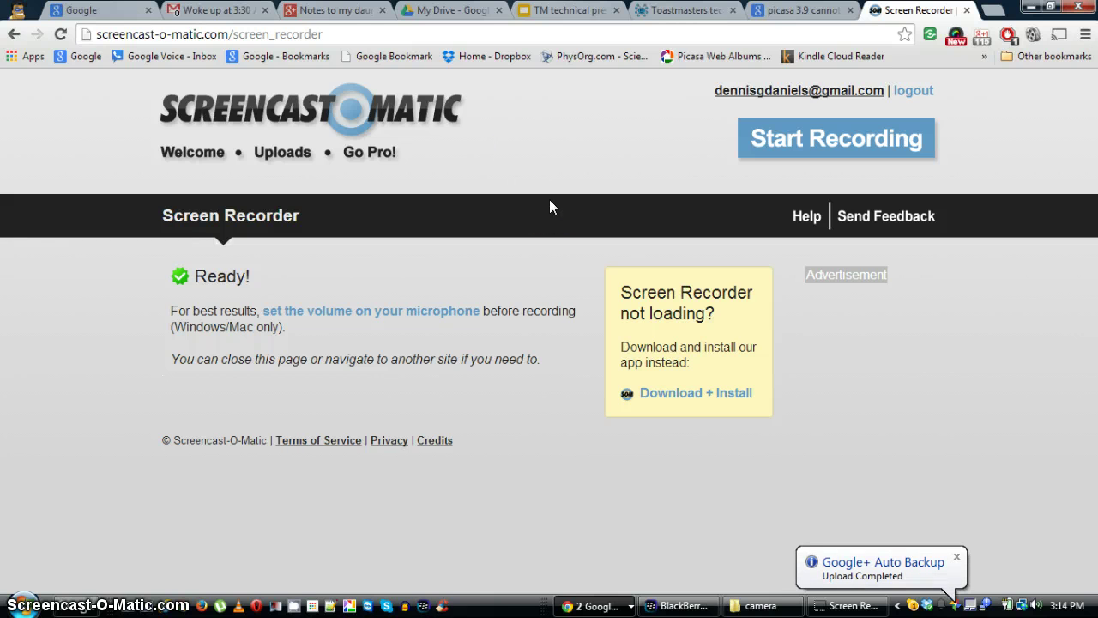
- Relaunch Picasa 3 and view, then dismiss, its Help > About Picasa version details
left_click(350, 606)
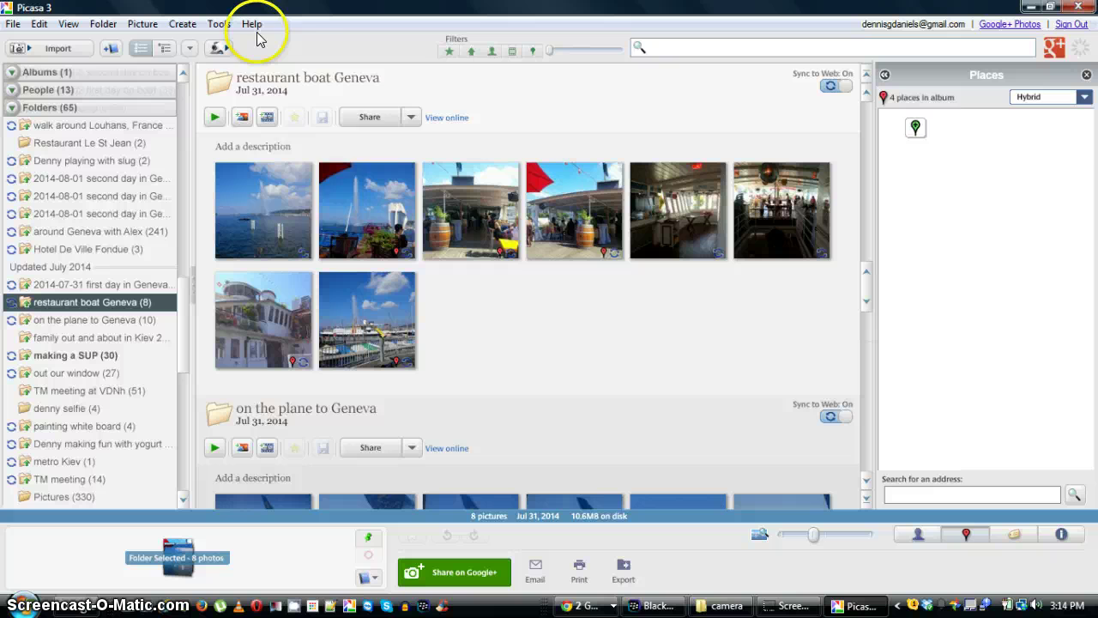
left_click(252, 25)
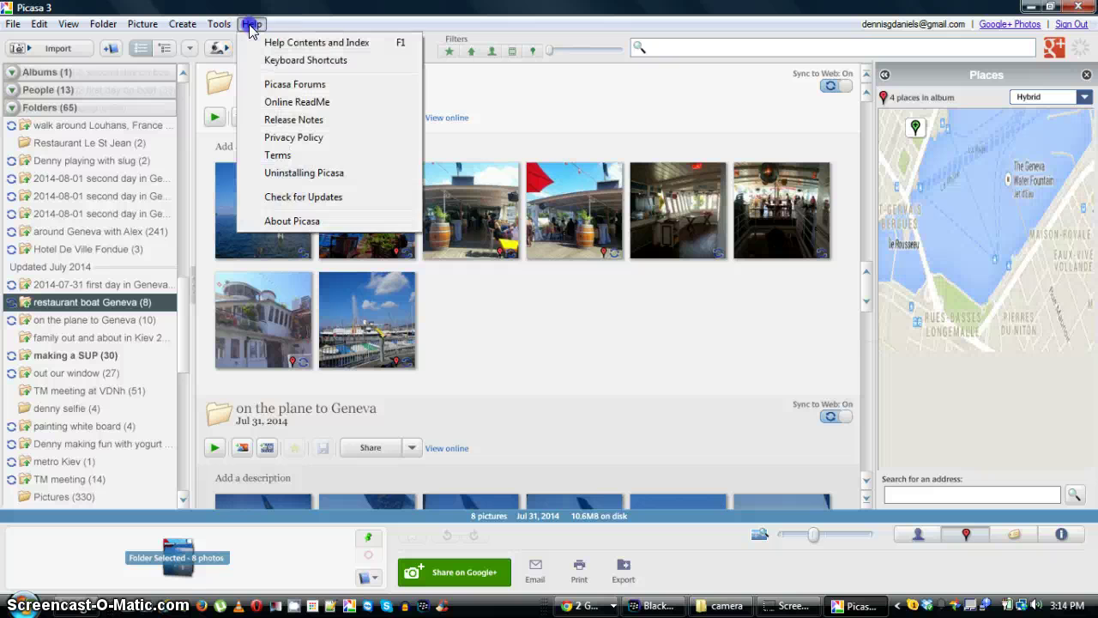
left_click(288, 222)
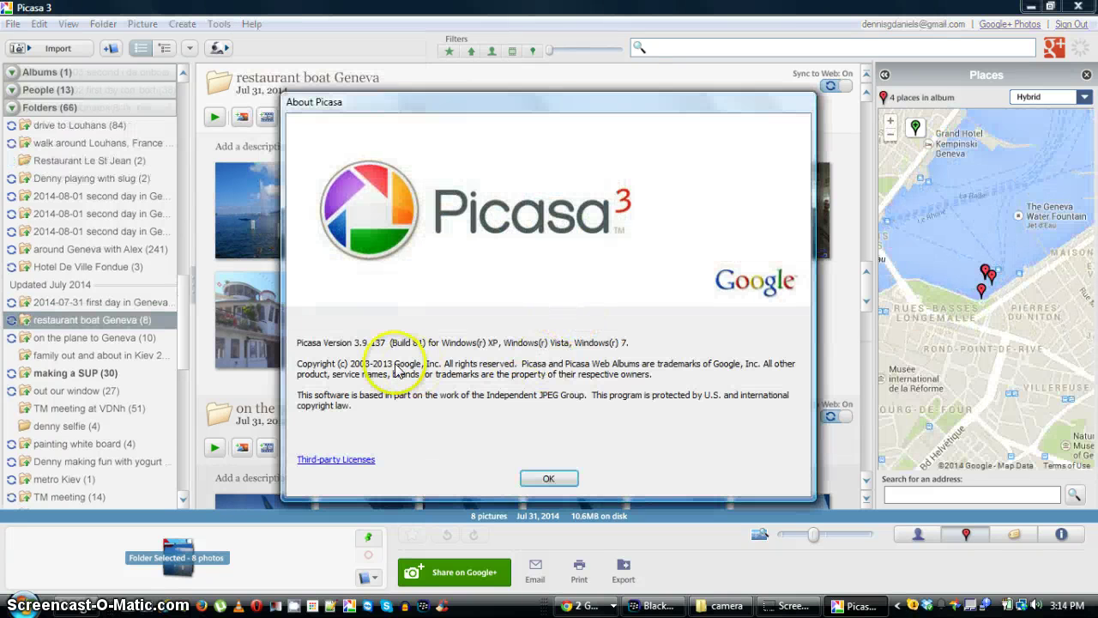
left_click(548, 478)
- Start a Help > Check for Updates run for Picasa
left_click(252, 25)
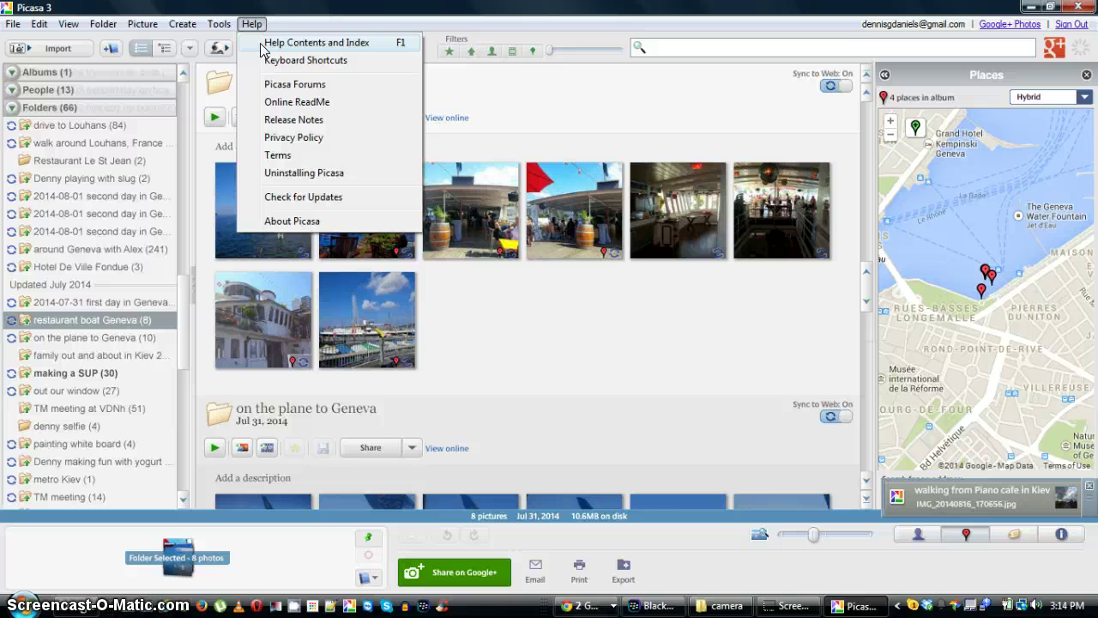
left_click(307, 199)
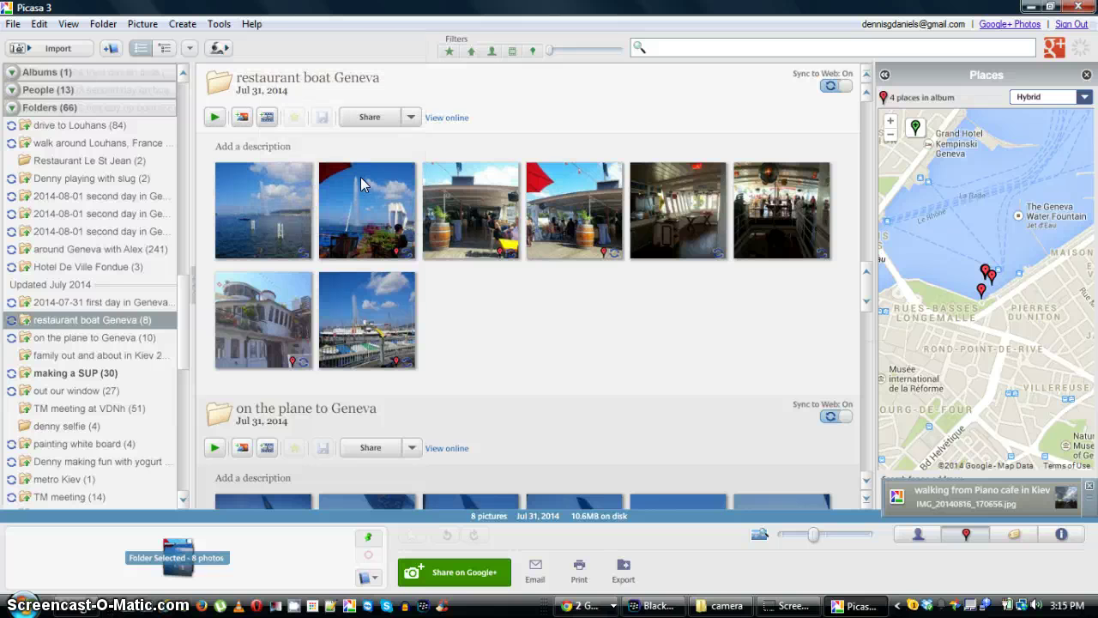
scroll(180, 369, "down", 3)
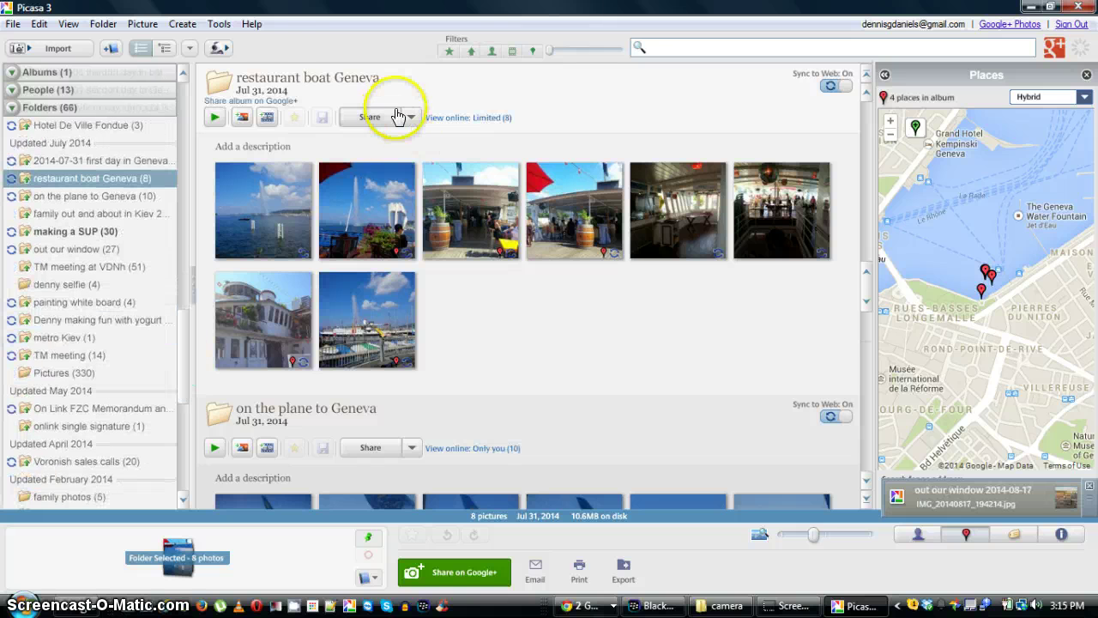
- Run Check for Updates again and dismiss the message confirming Picasa is up-to-date
left_click(251, 26)
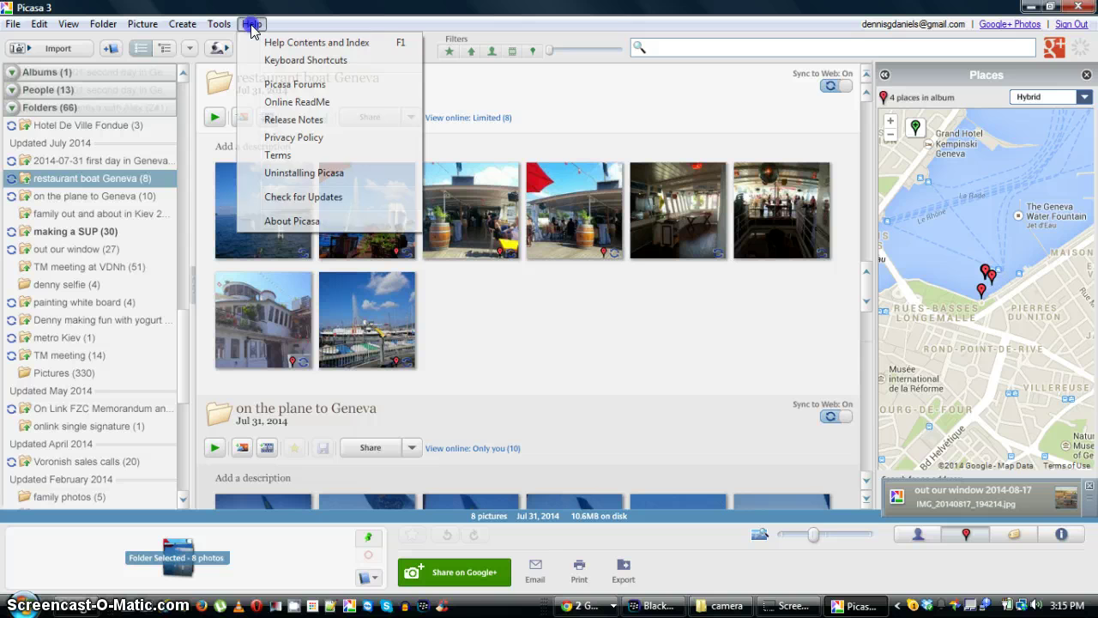
left_click(313, 199)
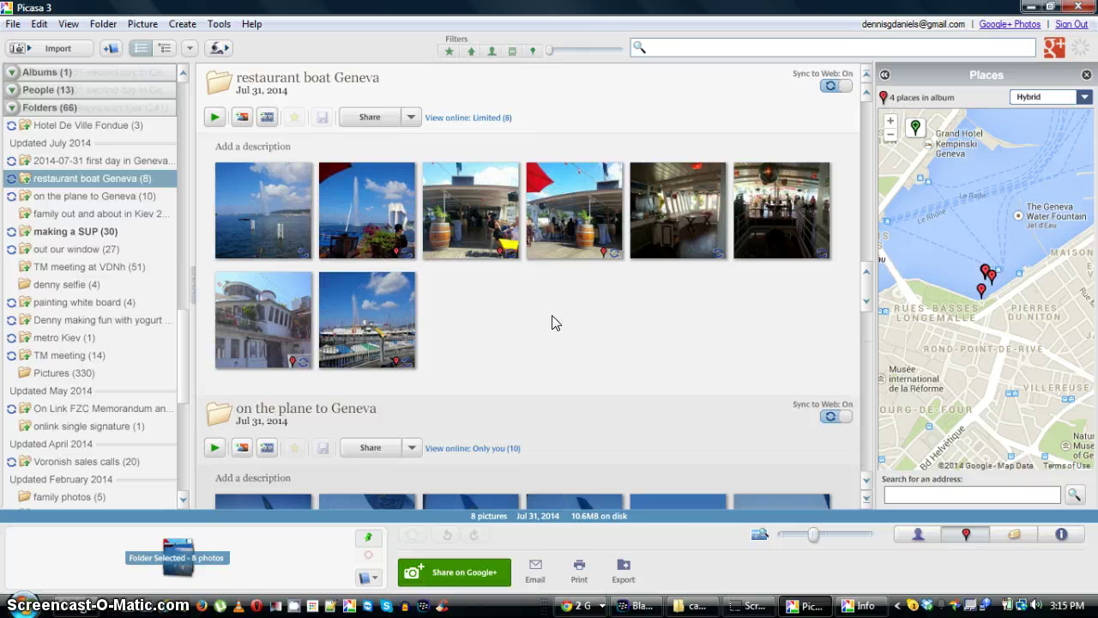
left_click(865, 605)
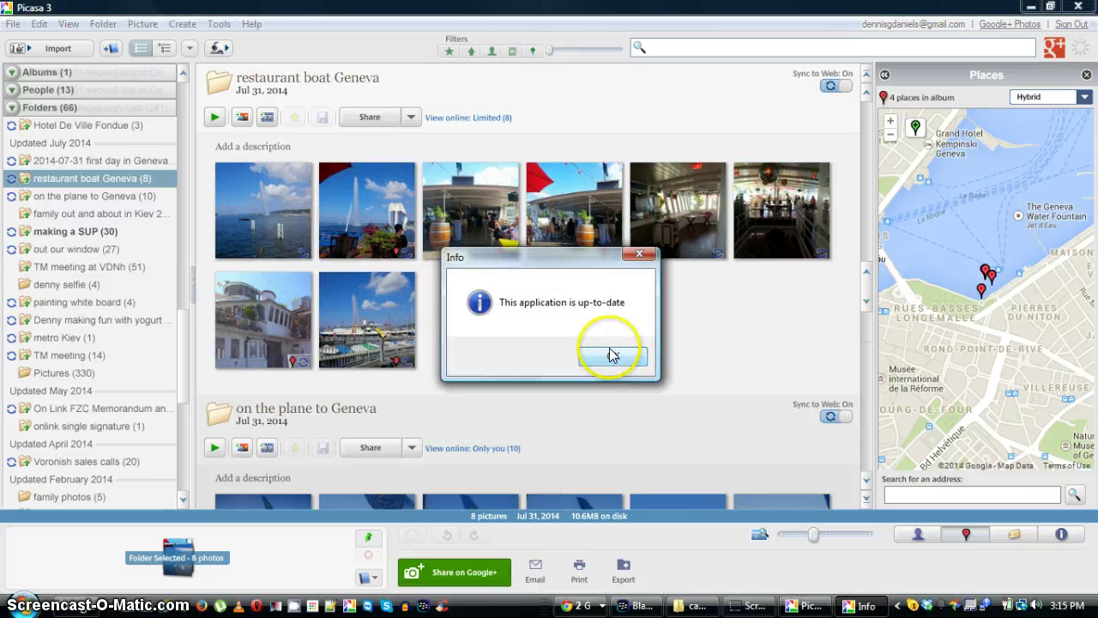
left_click(610, 357)
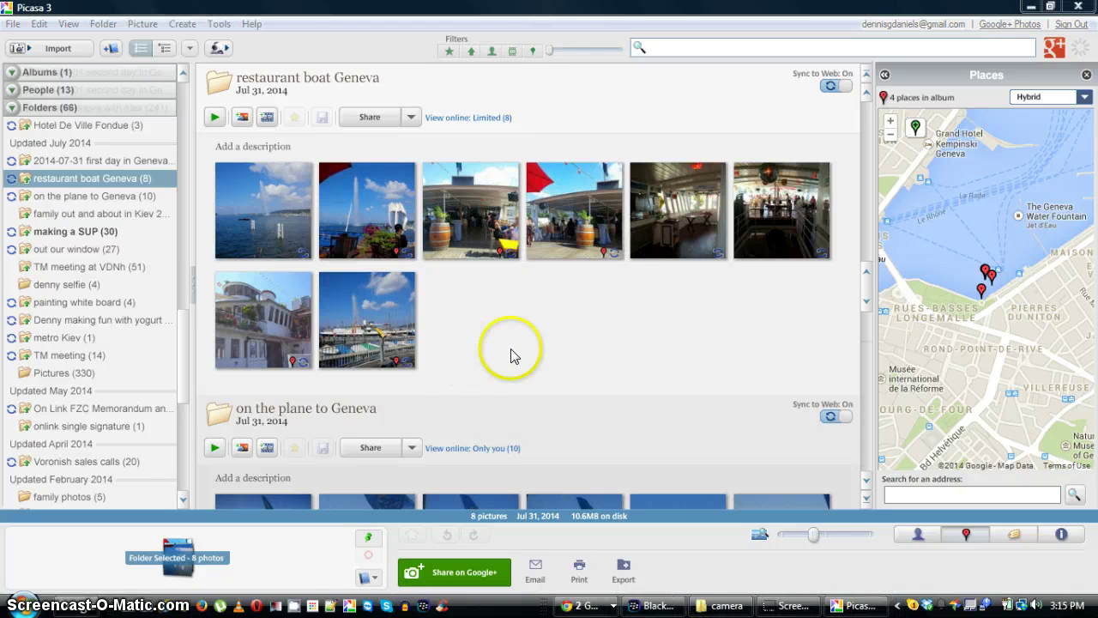
- Drag the second-row boat photo toward the BlackBerry Pictures folder, then cancel the move
left_click(376, 328)
left_click_drag(376, 328, 110, 372)
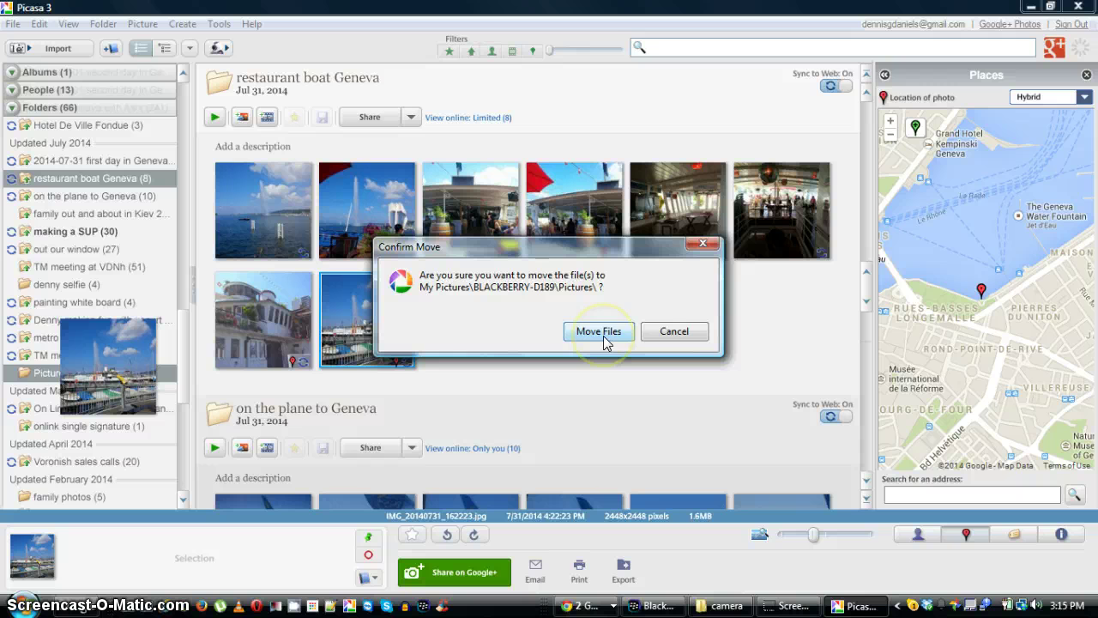
left_click(660, 335)
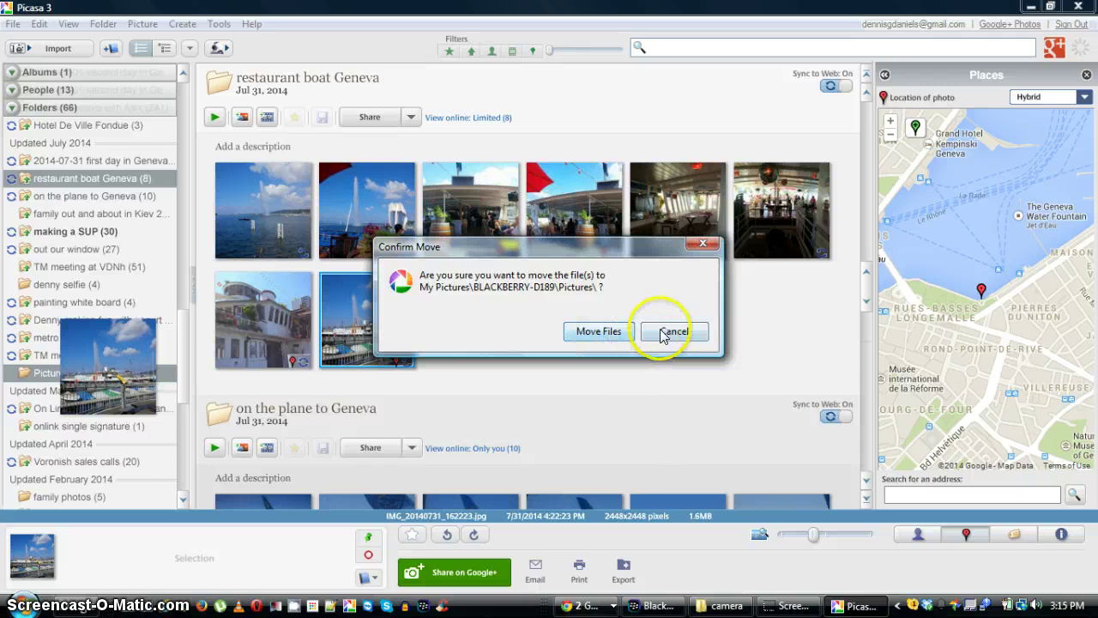
left_click(380, 356)
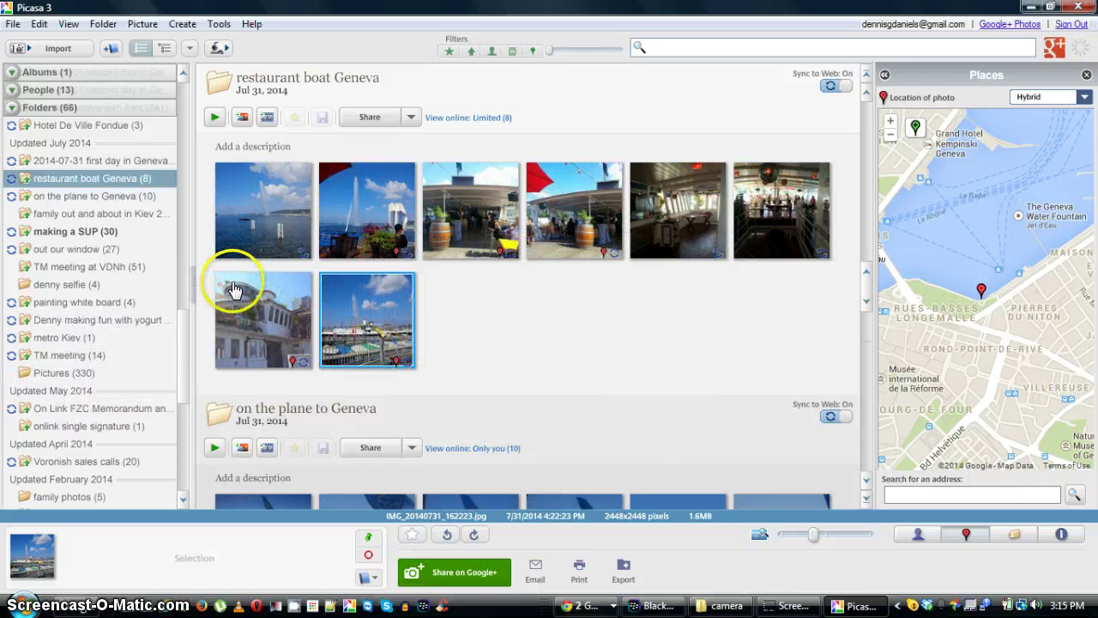
- Move the boat photo into grid beam with Move Files, then open grid beam's three photos
left_click_drag(184, 335, 176, 165)
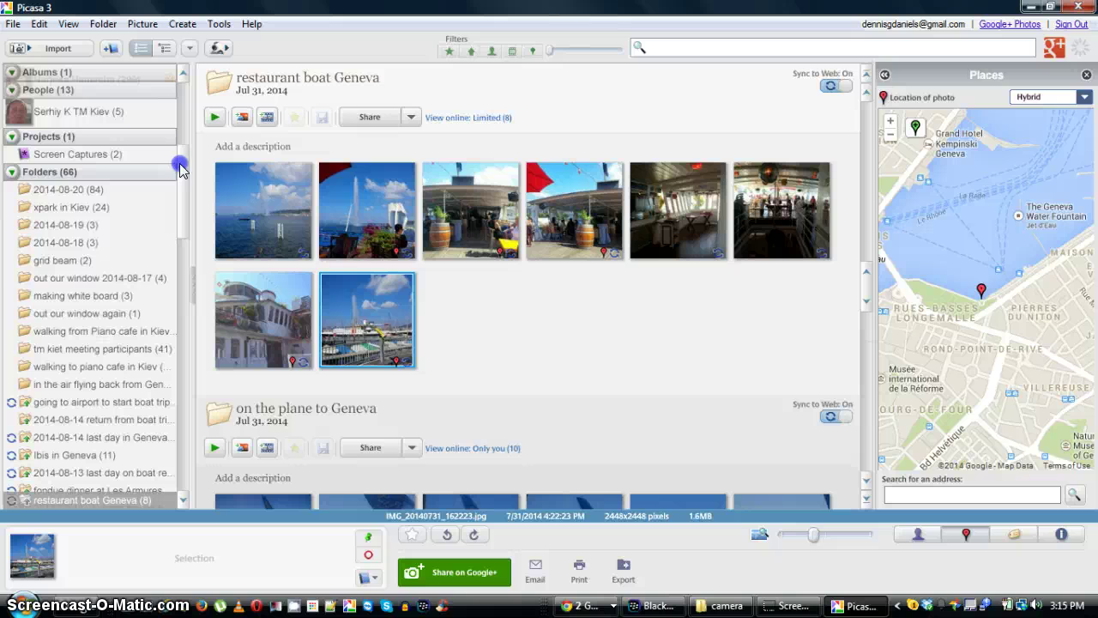
left_click_drag(351, 311, 112, 260)
left_click(588, 332)
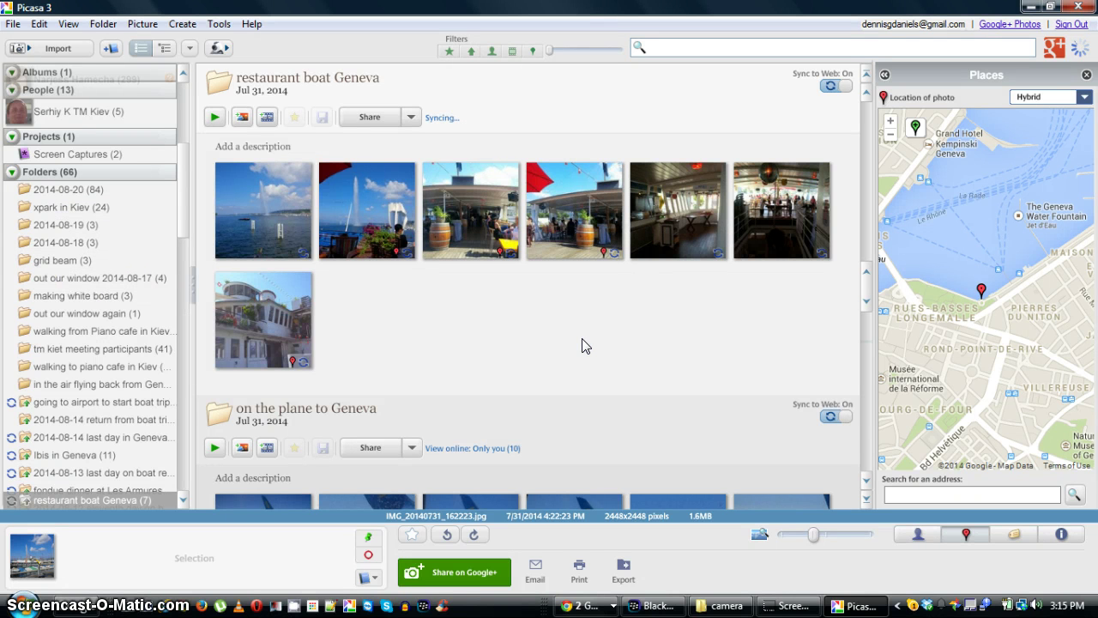
left_click(94, 260)
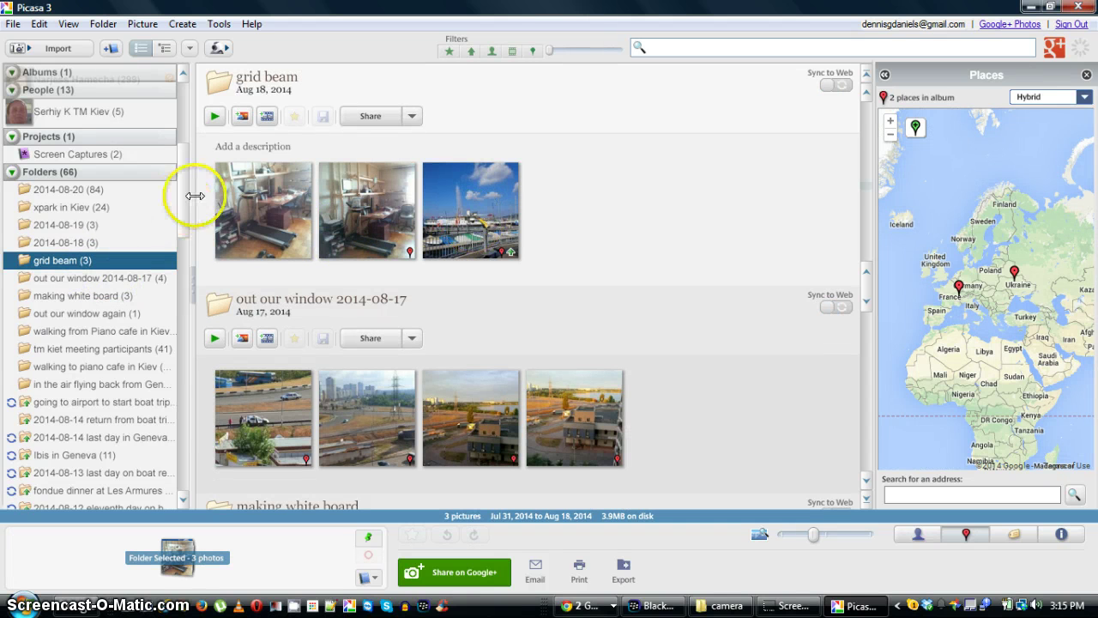
left_click_drag(183, 190, 179, 227)
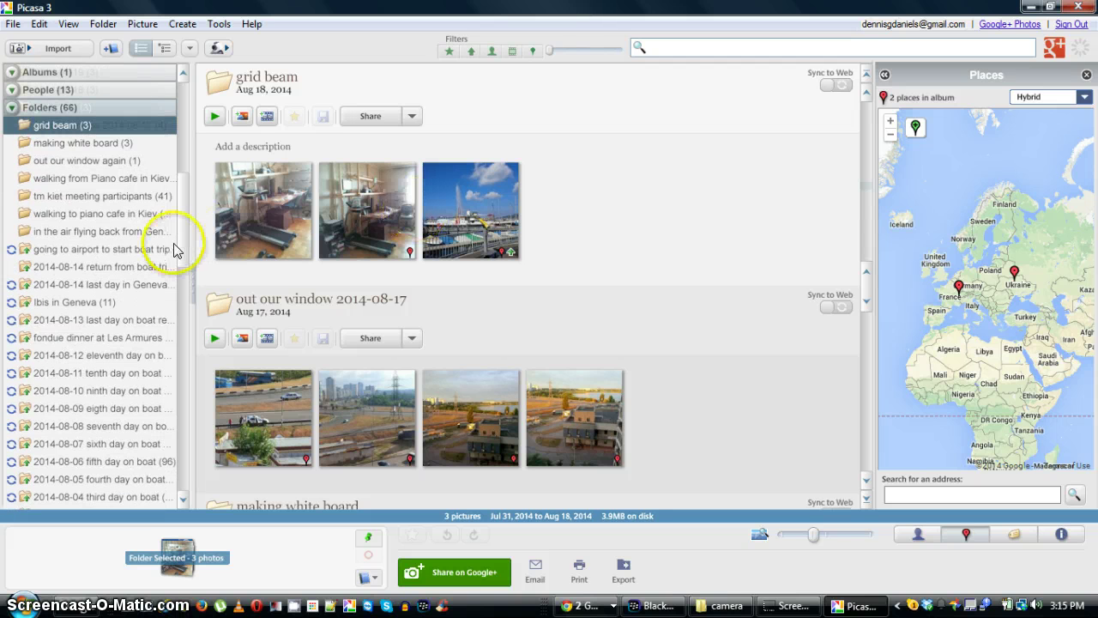
left_click_drag(183, 238, 790, 32)
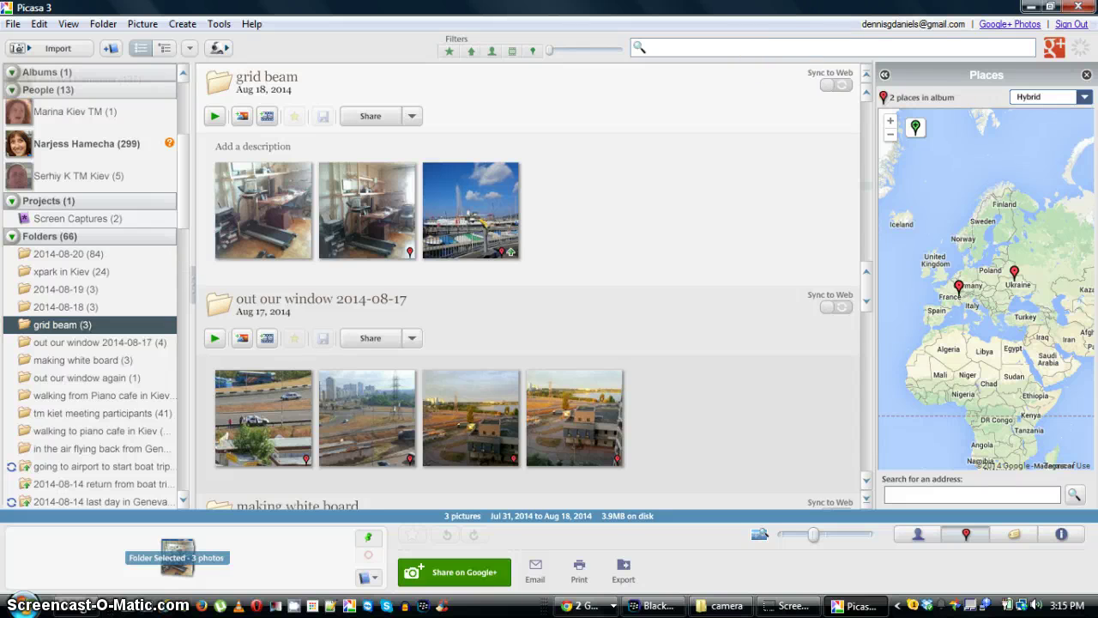
type("res")
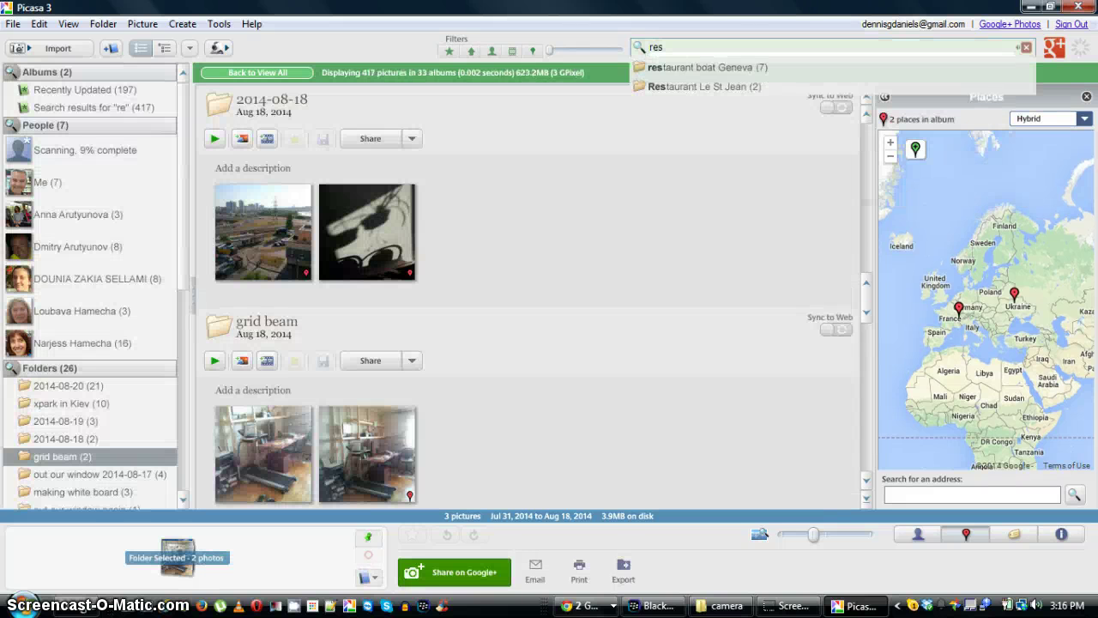
left_click(729, 67)
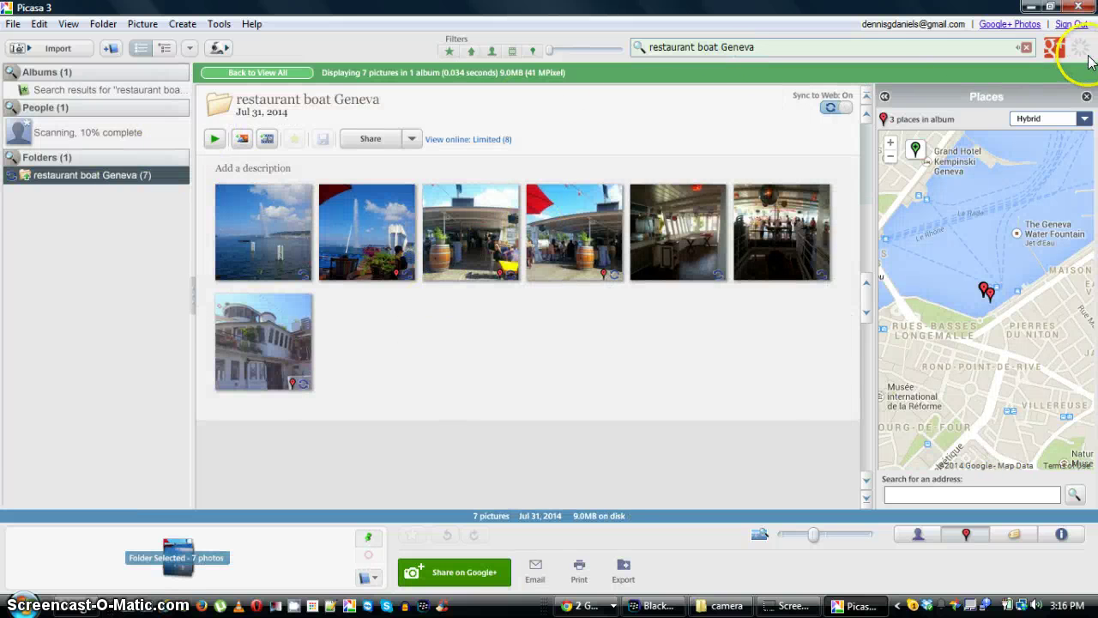
left_click(1026, 47)
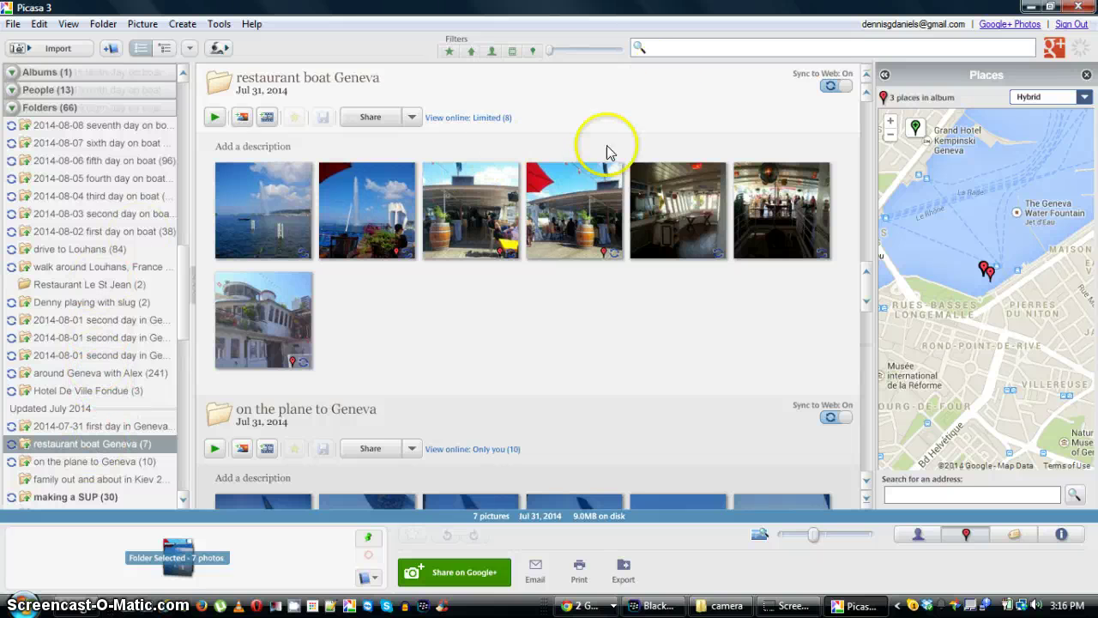
type("grd")
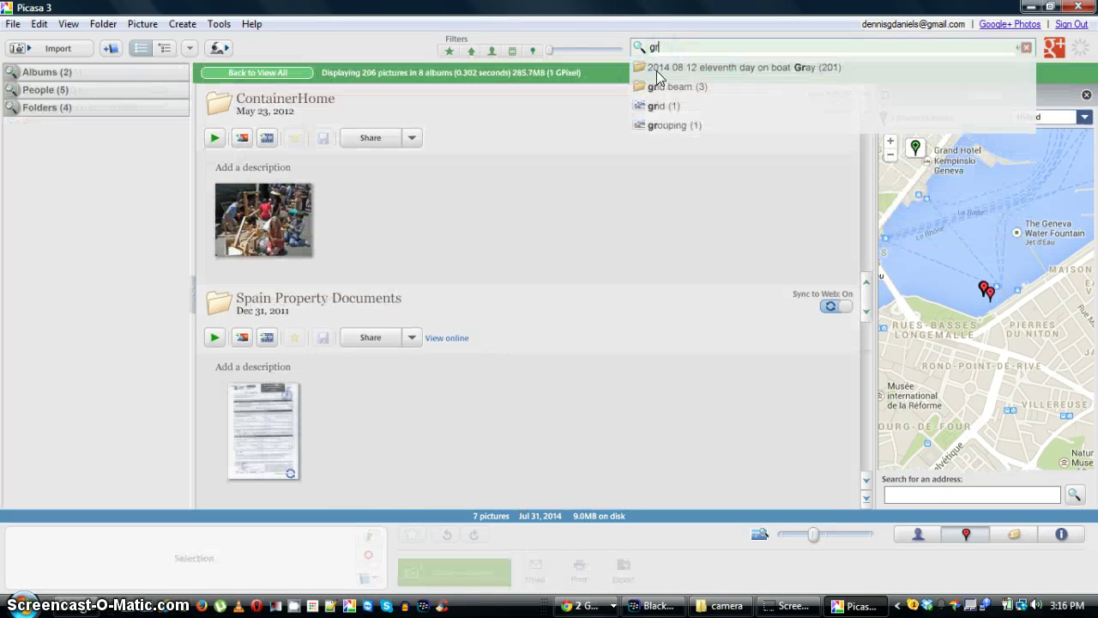
key("BackSpace")
type("id")
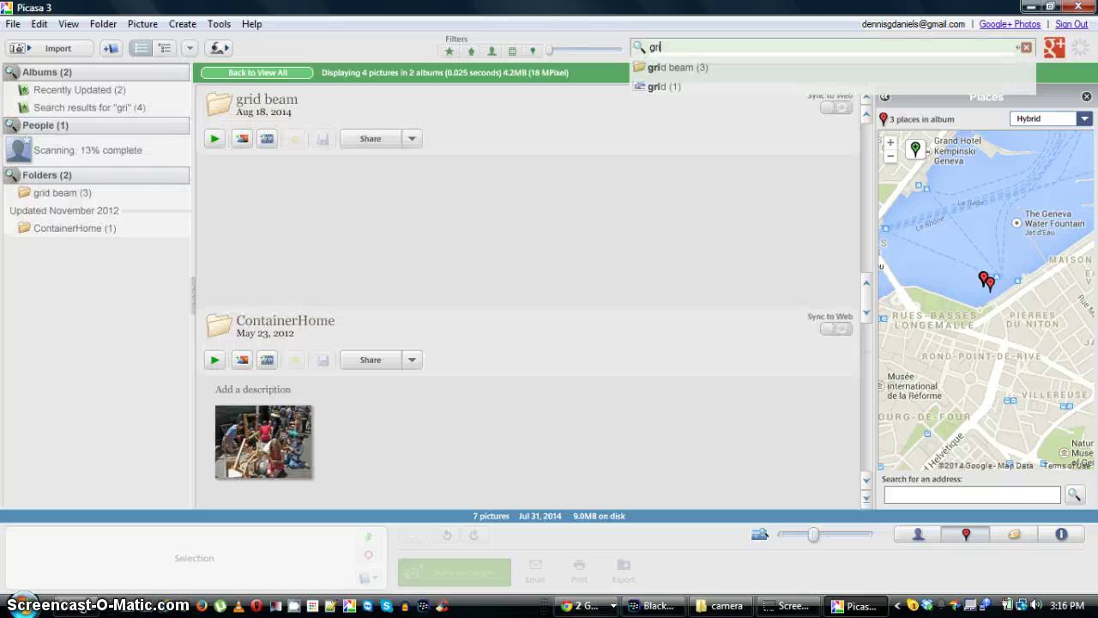
left_click(665, 86)
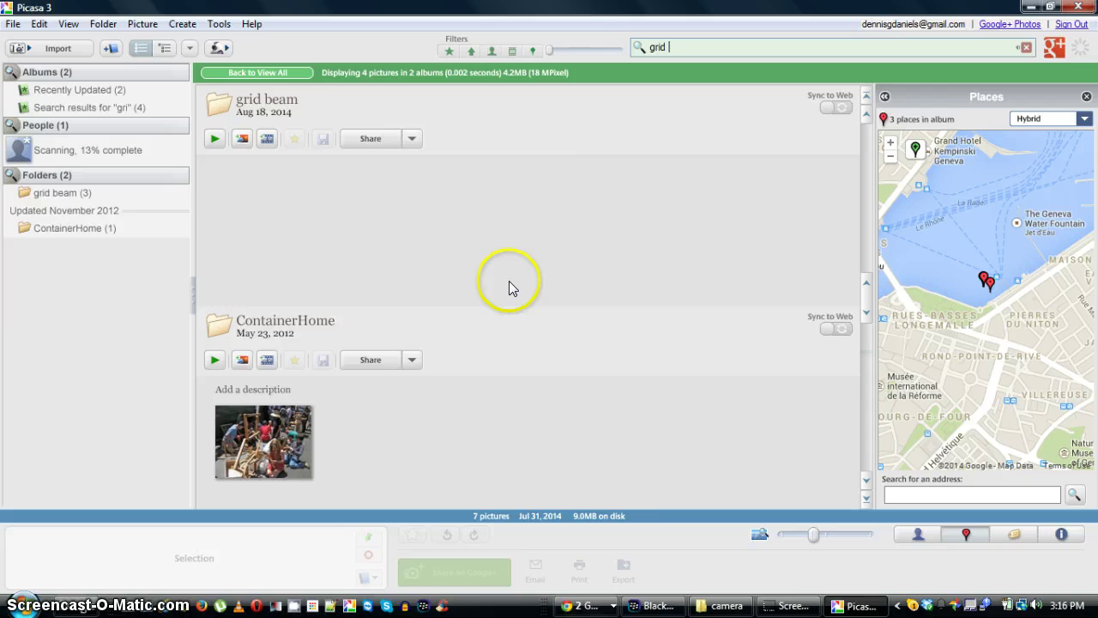
left_click(363, 242)
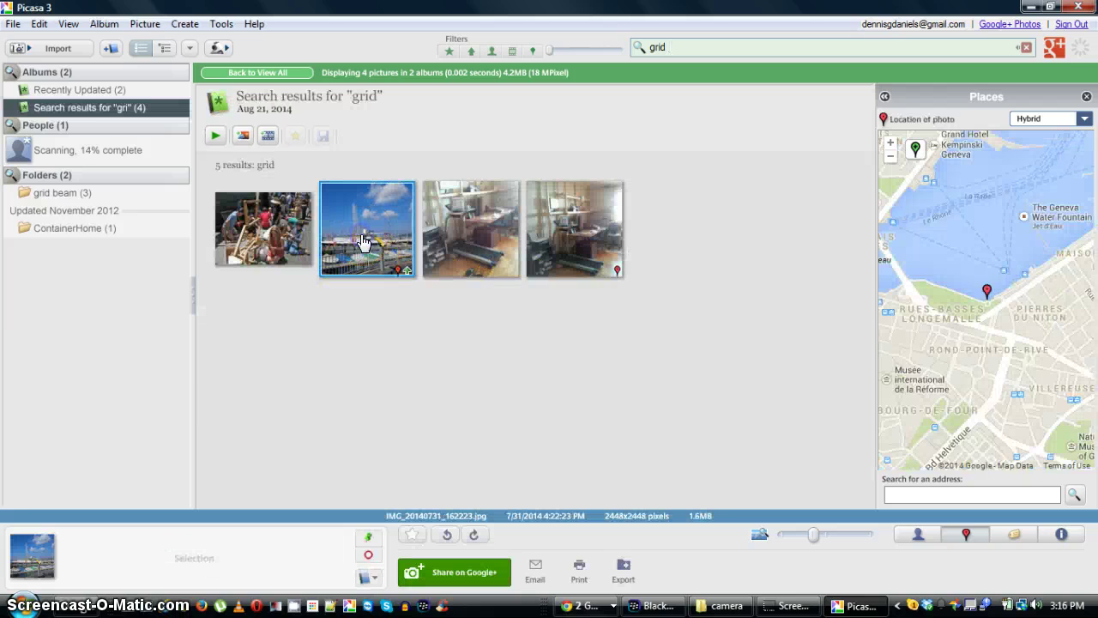
left_click(1025, 48)
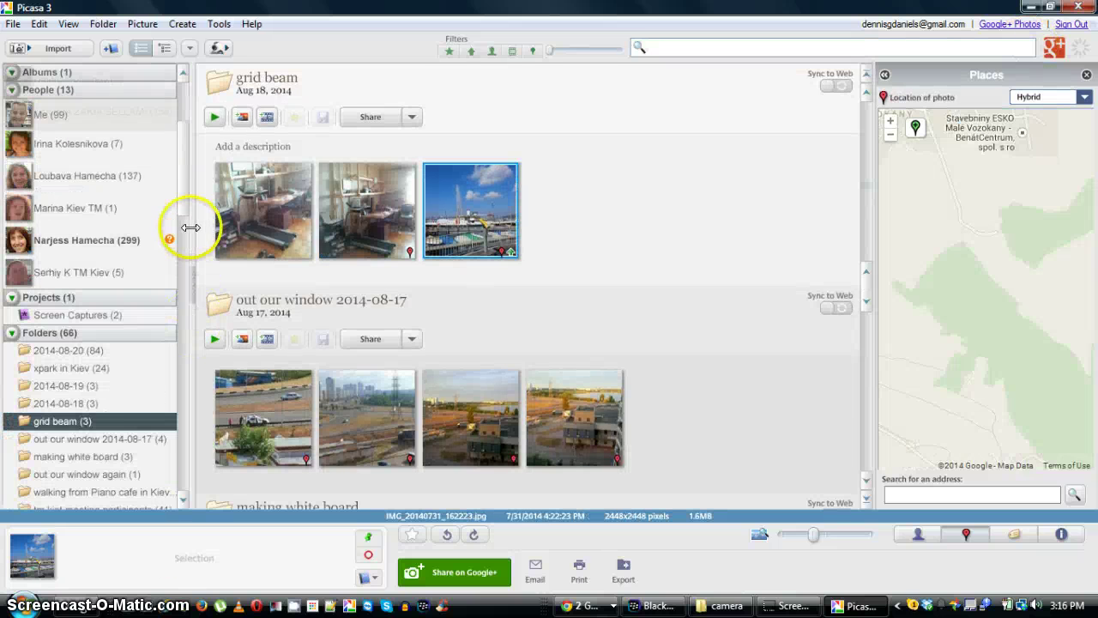
- Drag the boat photo from the selection tray onto restaurant boat Geneva and confirm Move Files
left_click_drag(185, 204, 190, 293)
left_click_drag(172, 334, 172, 343)
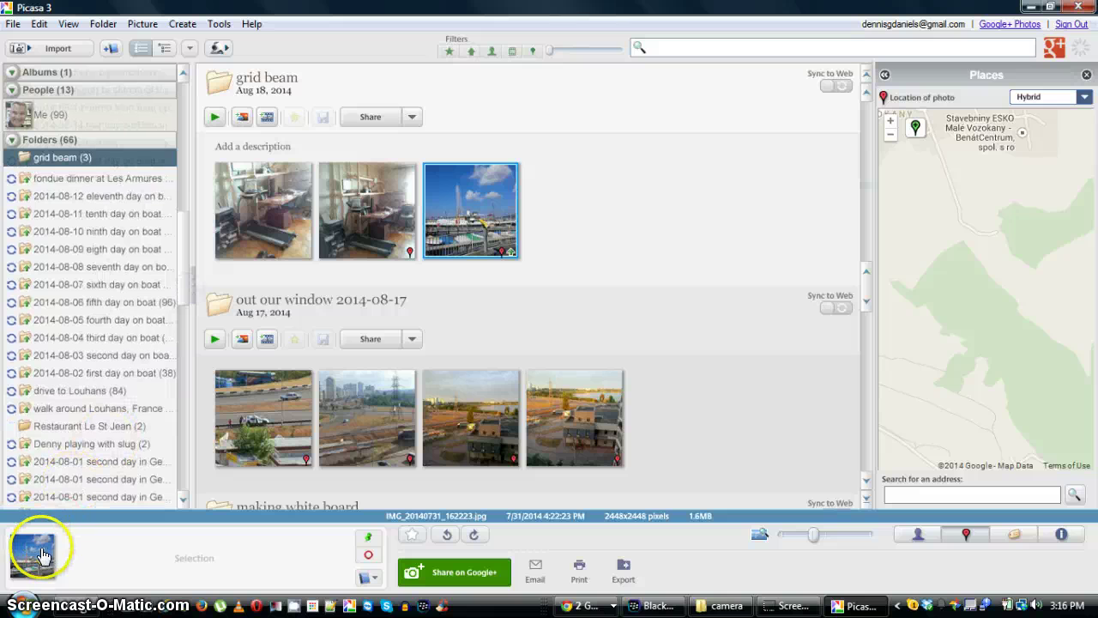
left_click_drag(182, 279, 184, 346)
left_click_drag(33, 555, 111, 249)
left_click(589, 330)
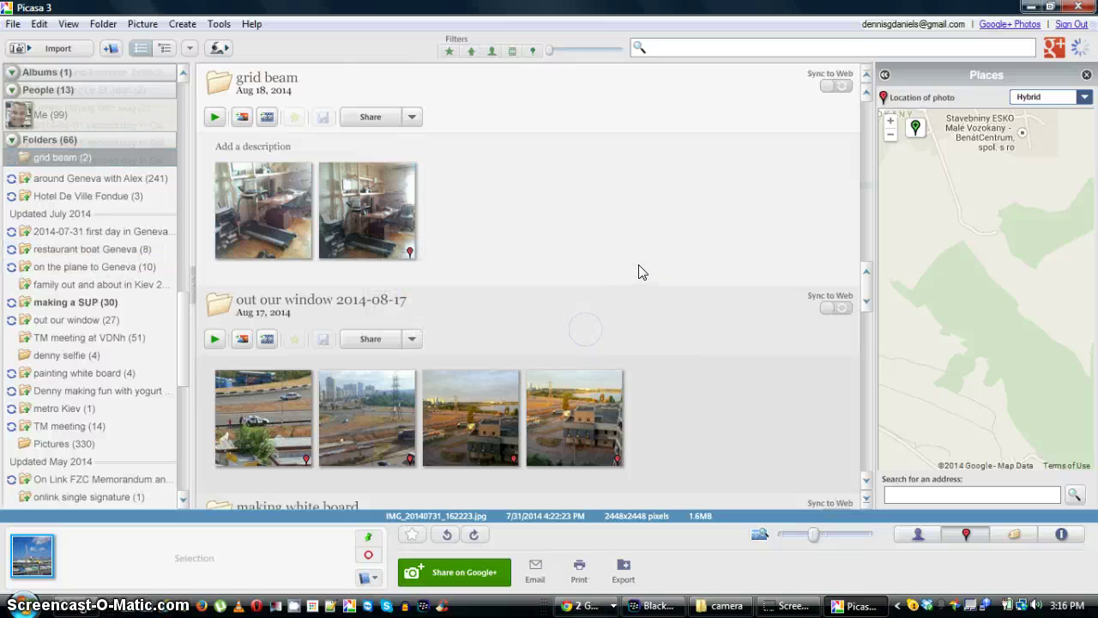
- Select three second-row xpark in Kiev photos and move them into the 2014-08-20 folder
scroll(638, 264, "up", 5)
scroll(638, 272, "up", 3)
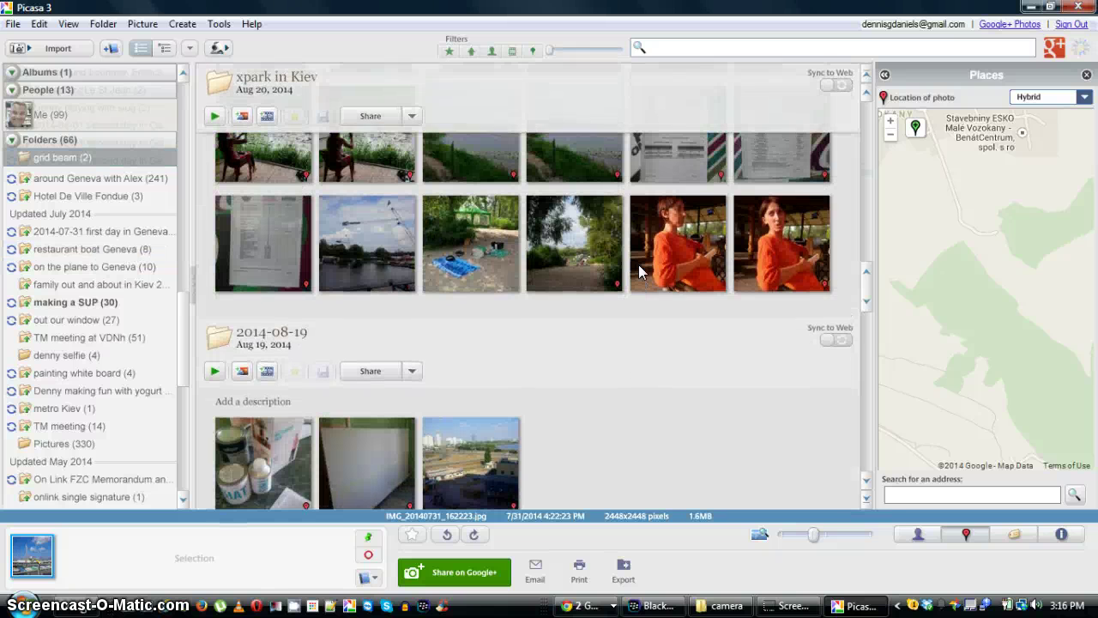
left_click_drag(728, 274, 640, 327)
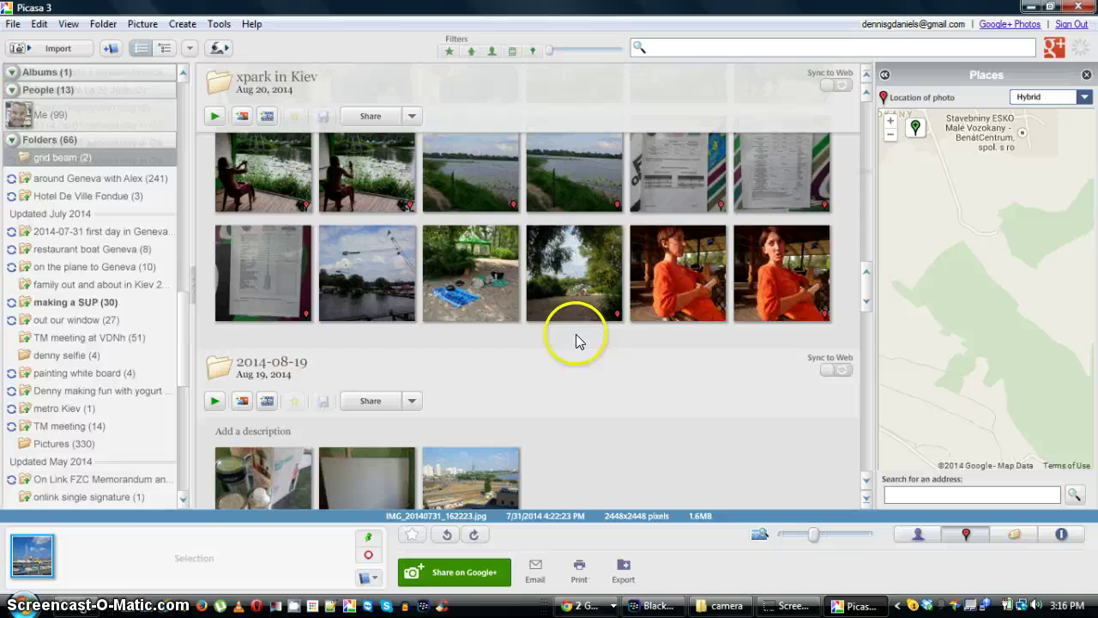
left_click_drag(576, 341, 393, 302)
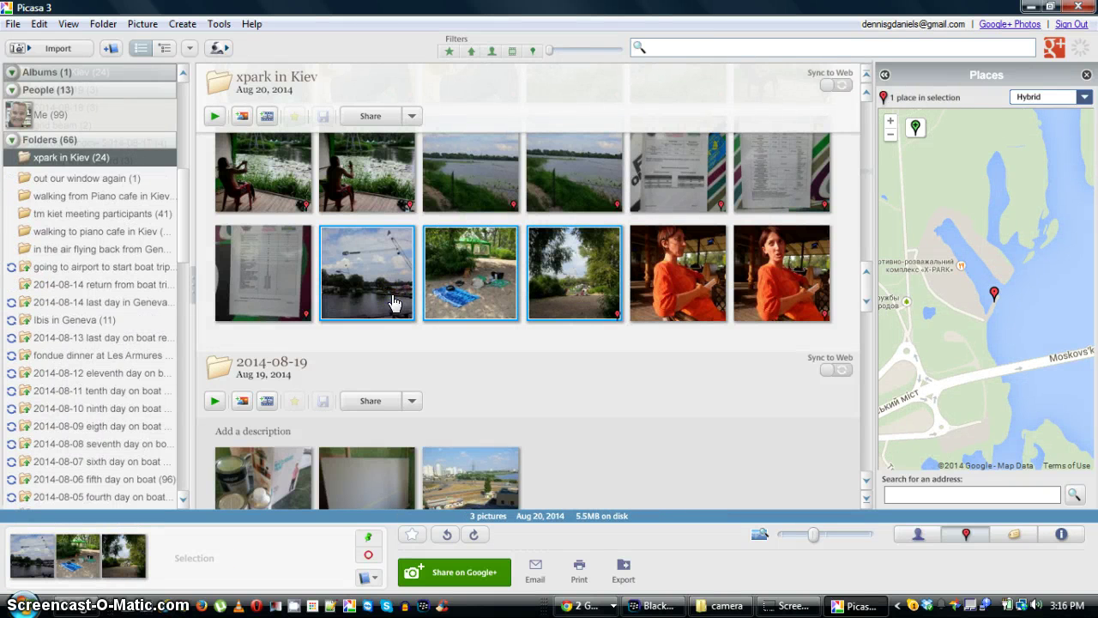
left_click_drag(179, 215, 180, 203)
left_click_drag(338, 287, 119, 323)
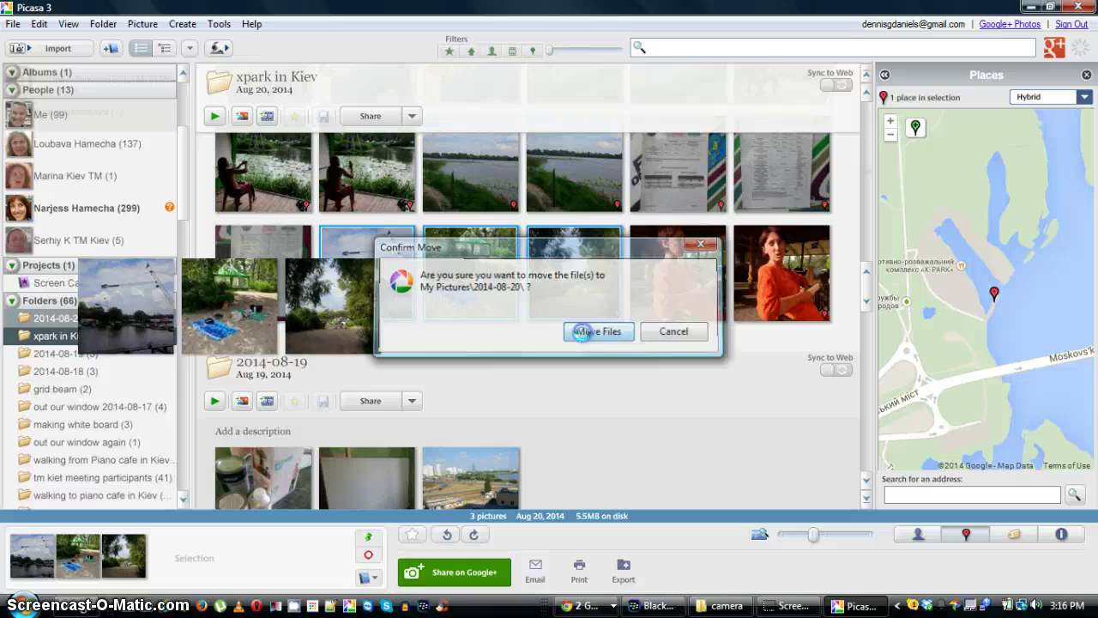
left_click(583, 330)
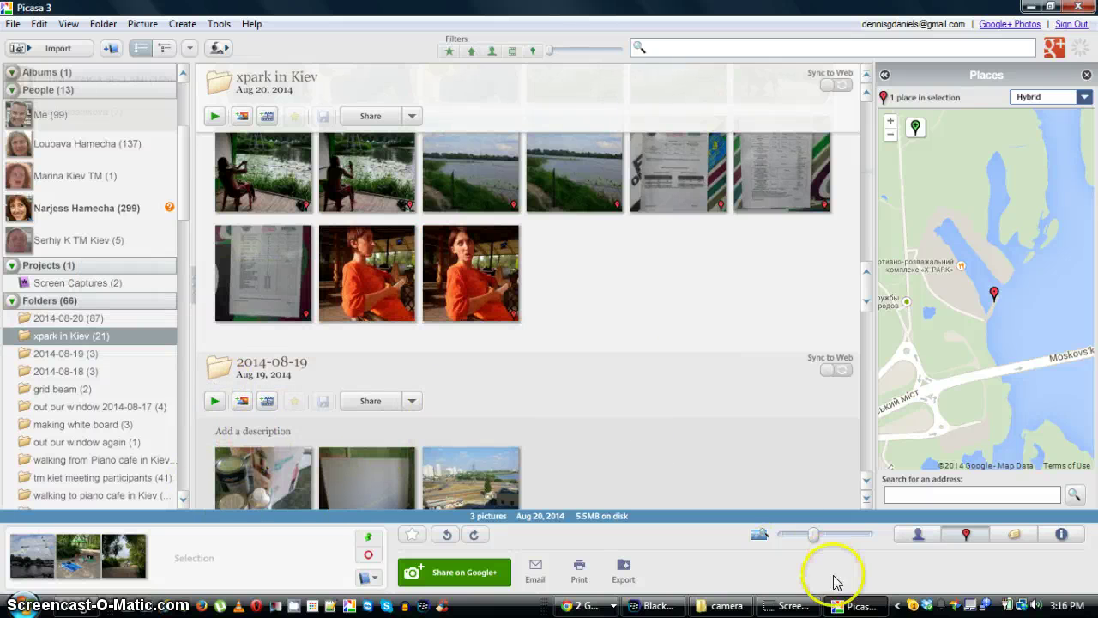
mouse_move(855, 606)
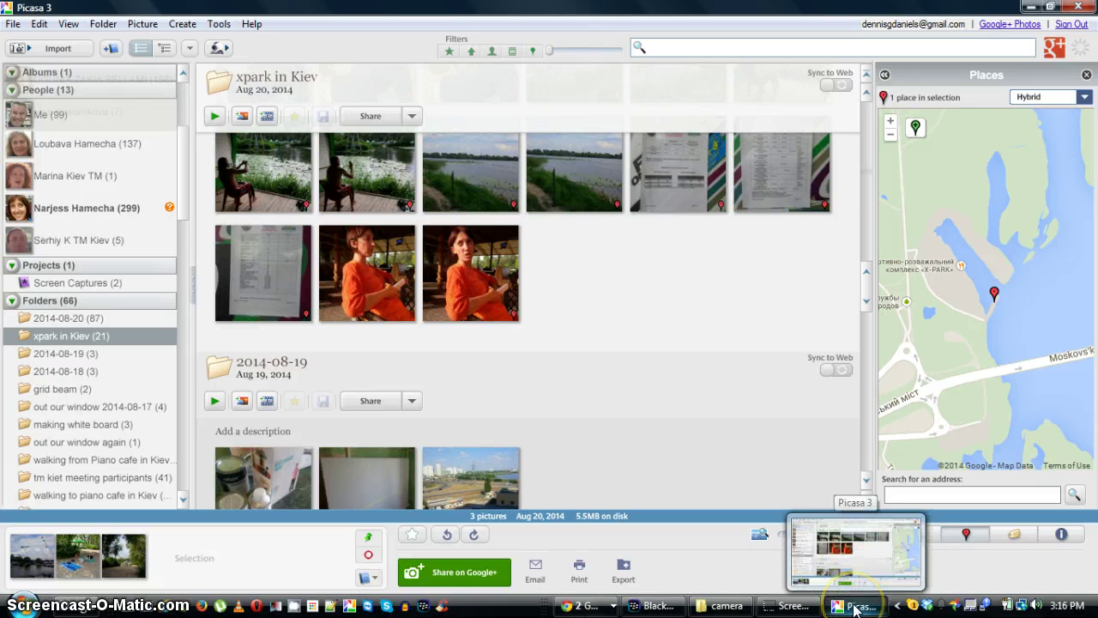
mouse_move(792, 608)
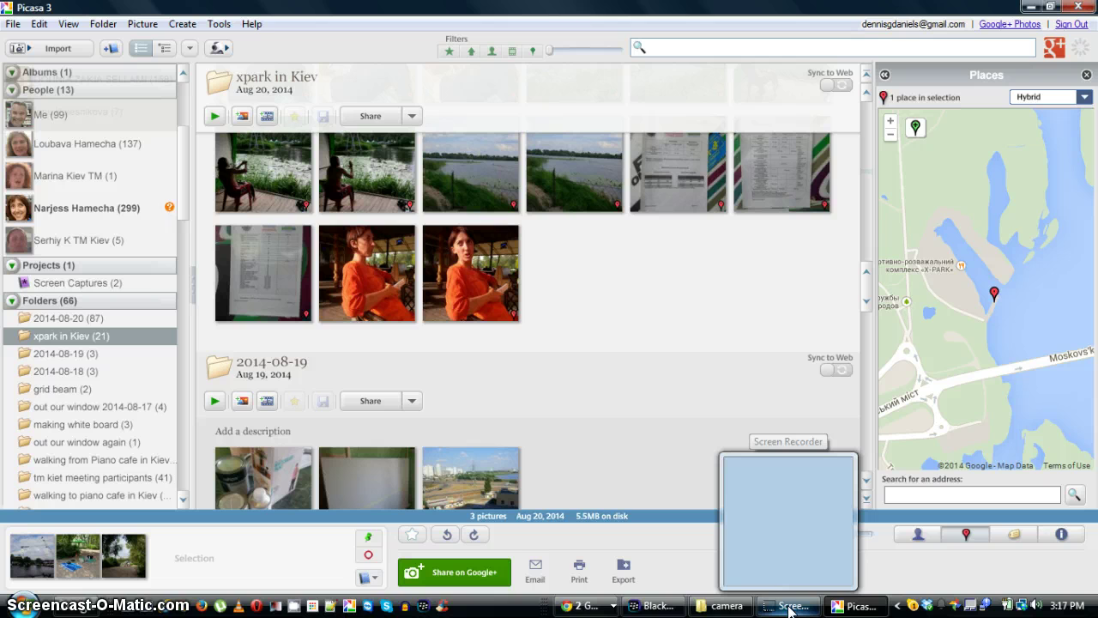